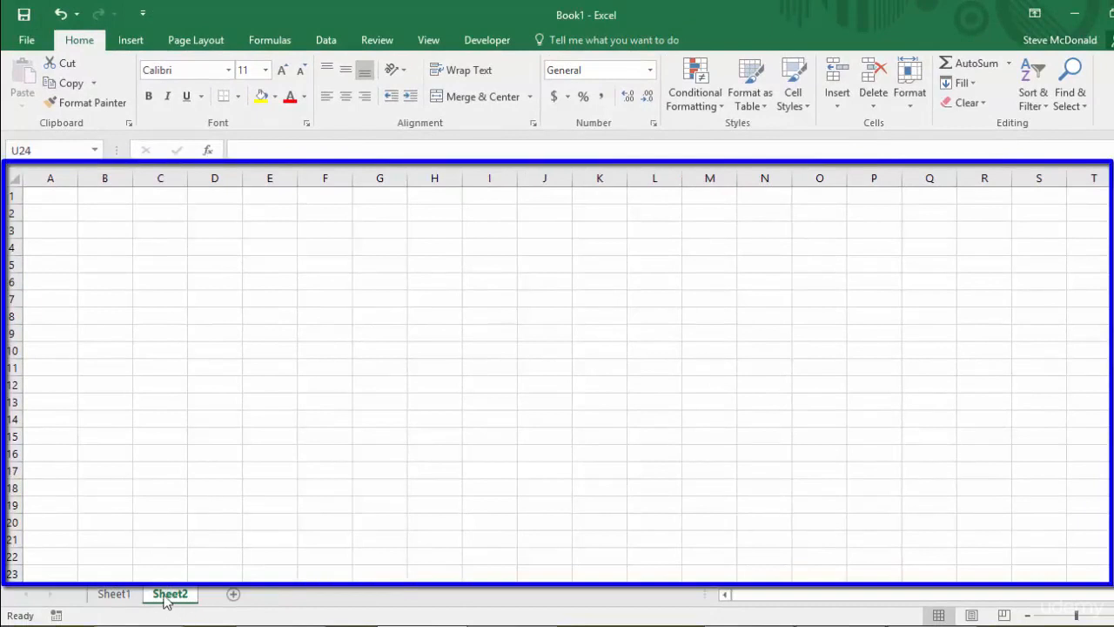
# Switch back and forth between Sheet1 and Sheet2 to view both worksheets of the workbook
pyautogui.click(113, 596)
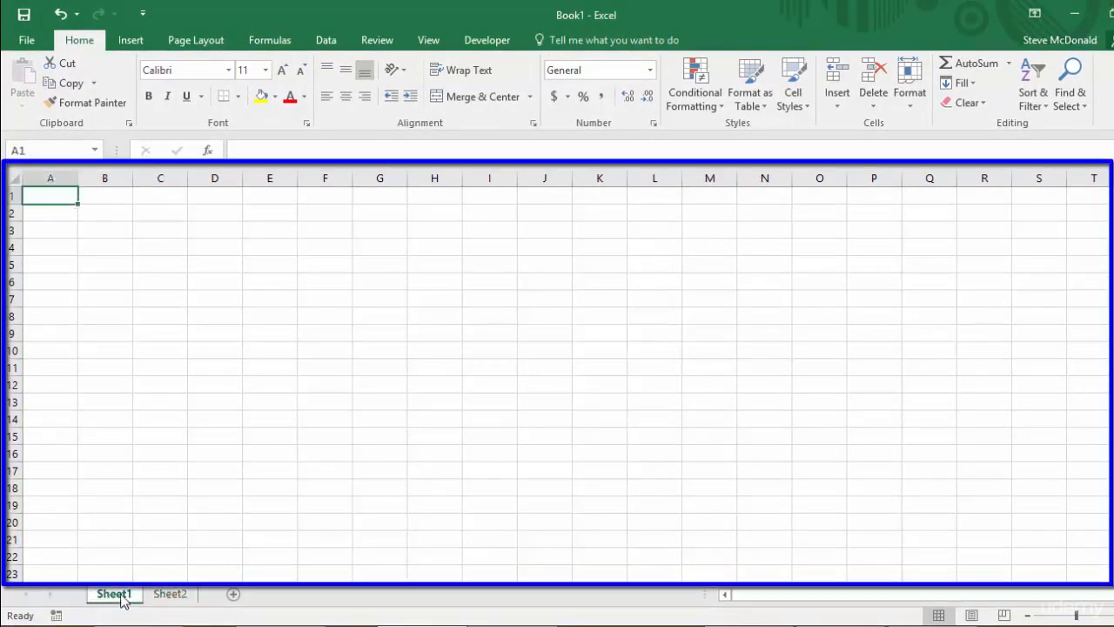
pyautogui.click(172, 595)
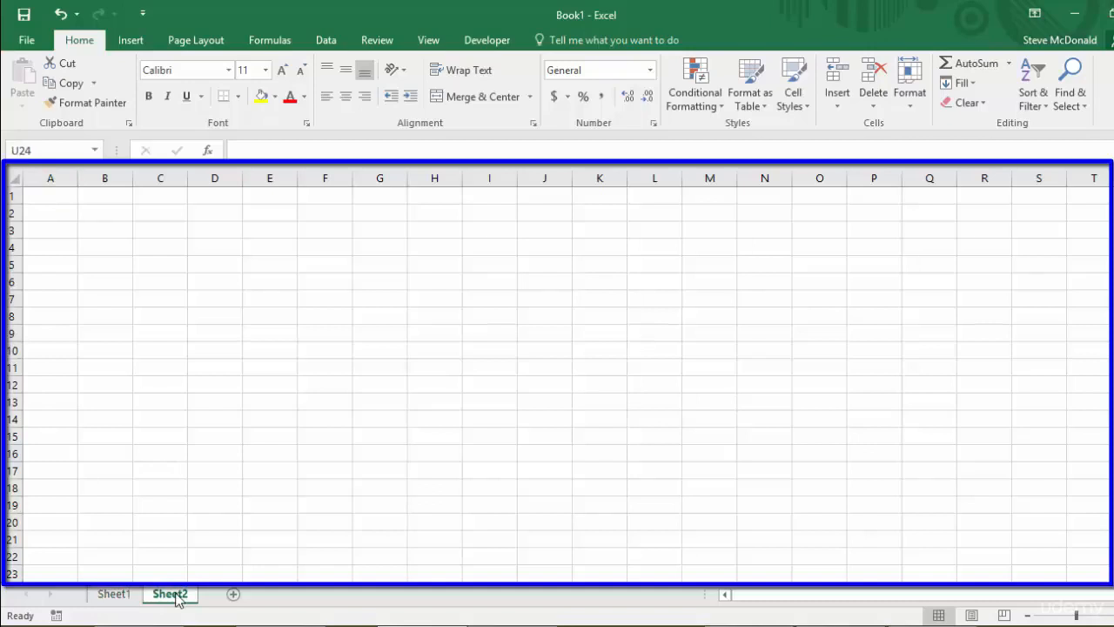
pyautogui.click(119, 597)
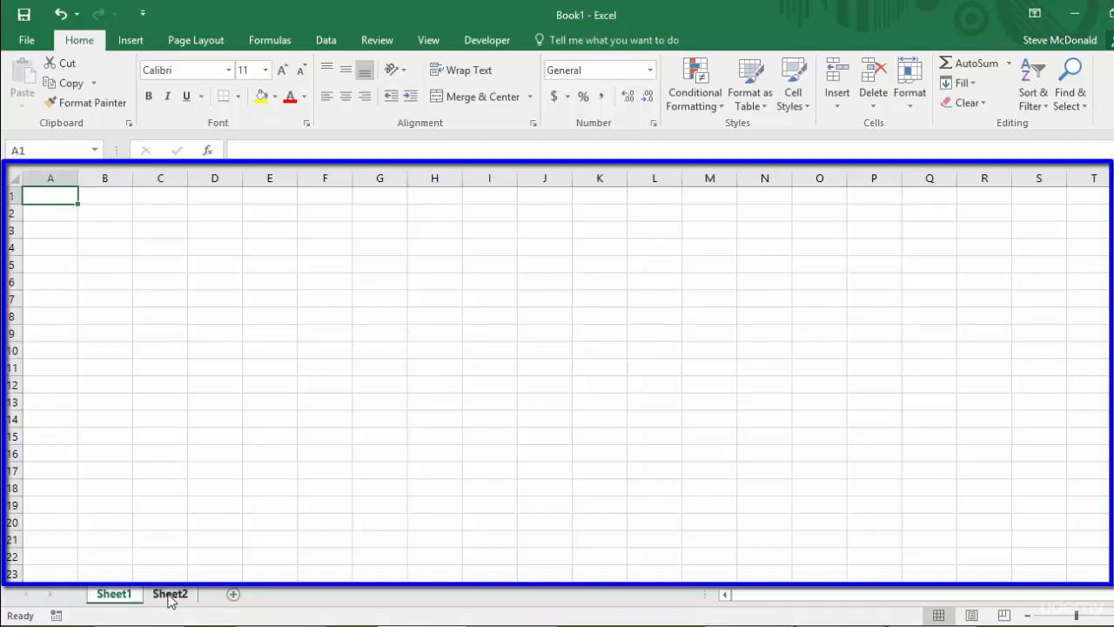
pyautogui.click(169, 597)
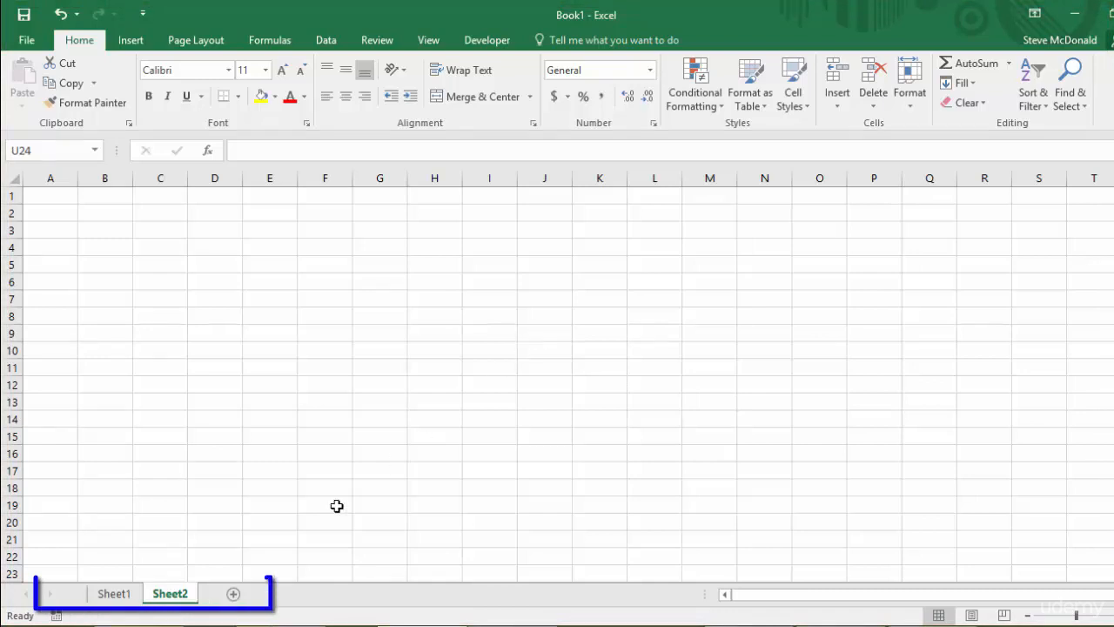
pyautogui.click(107, 597)
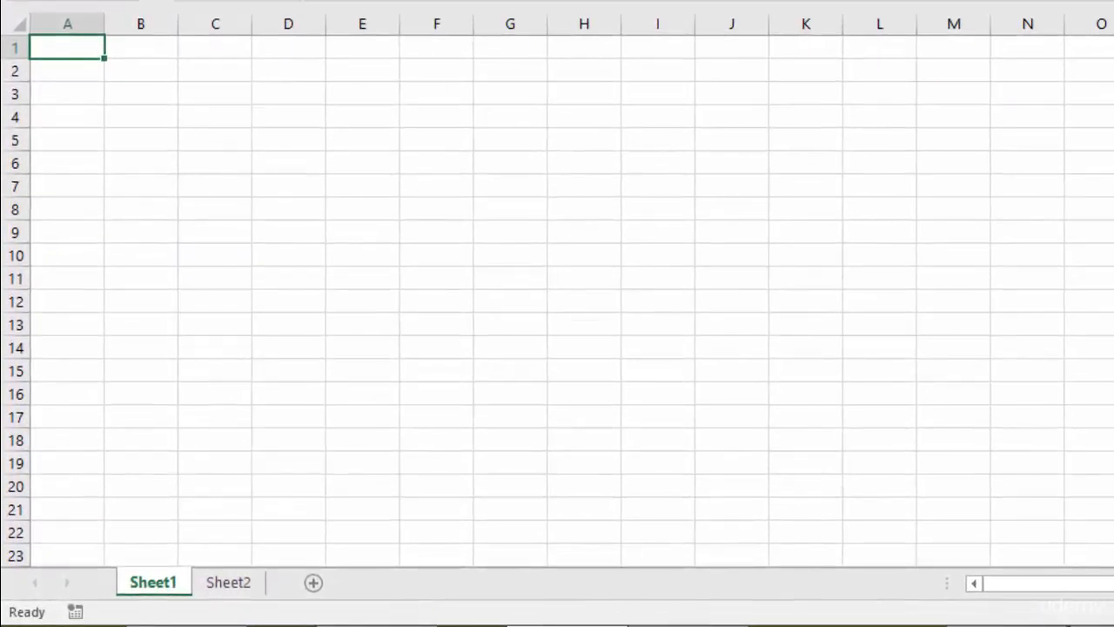
pyautogui.click(220, 581)
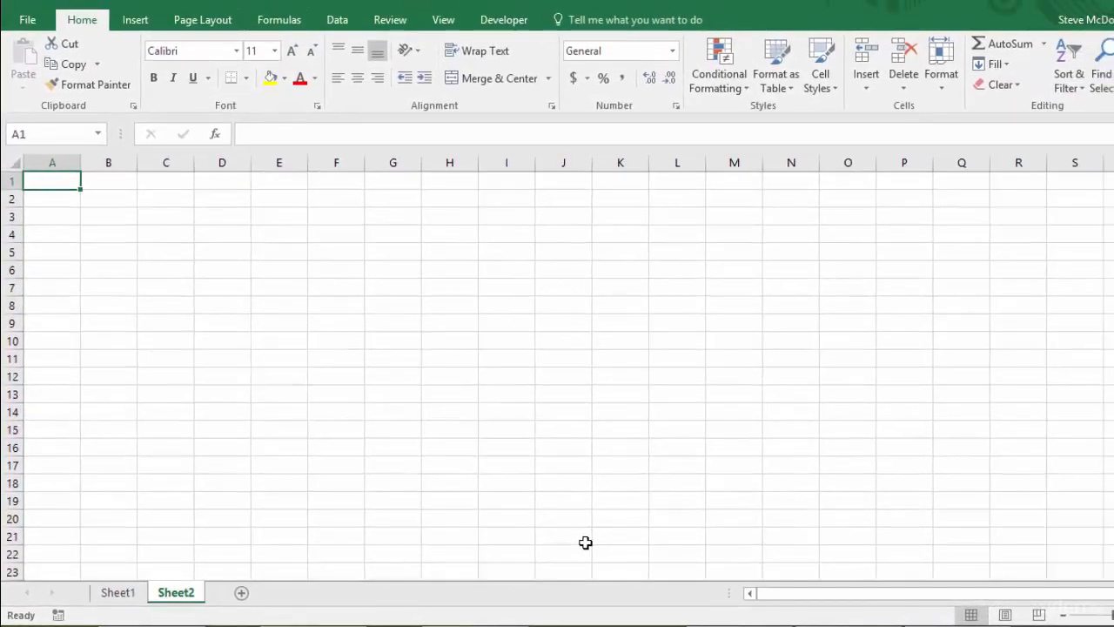
# Create a new blank workbook and add two more worksheets, Sheet2 and Sheet3, after Sheet1
pyautogui.click(27, 22)
pyautogui.click(46, 99)
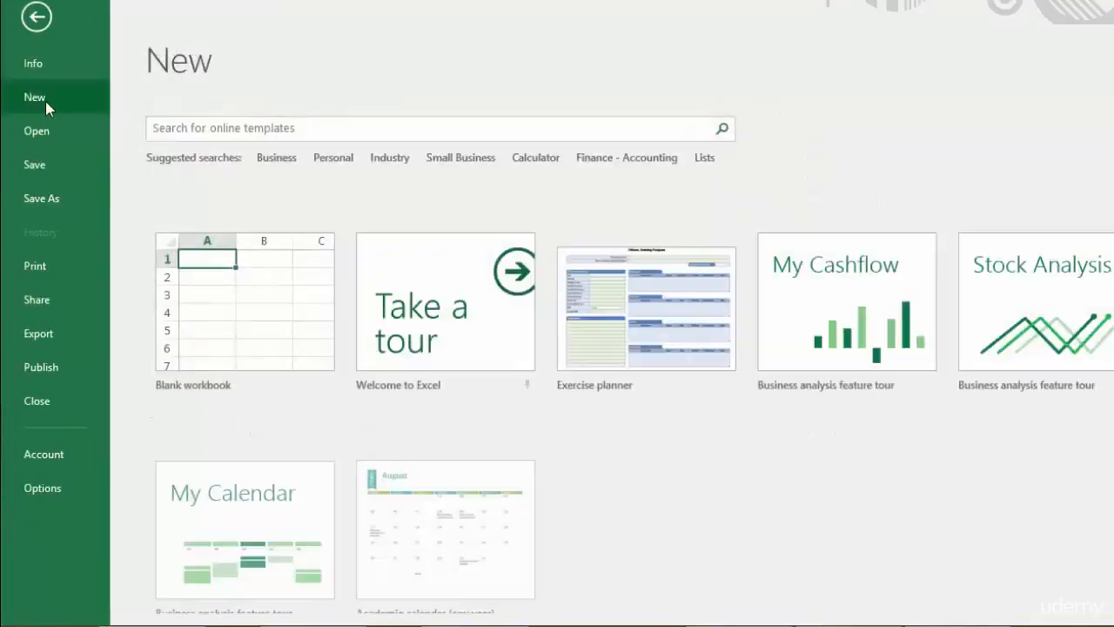
pyautogui.click(237, 351)
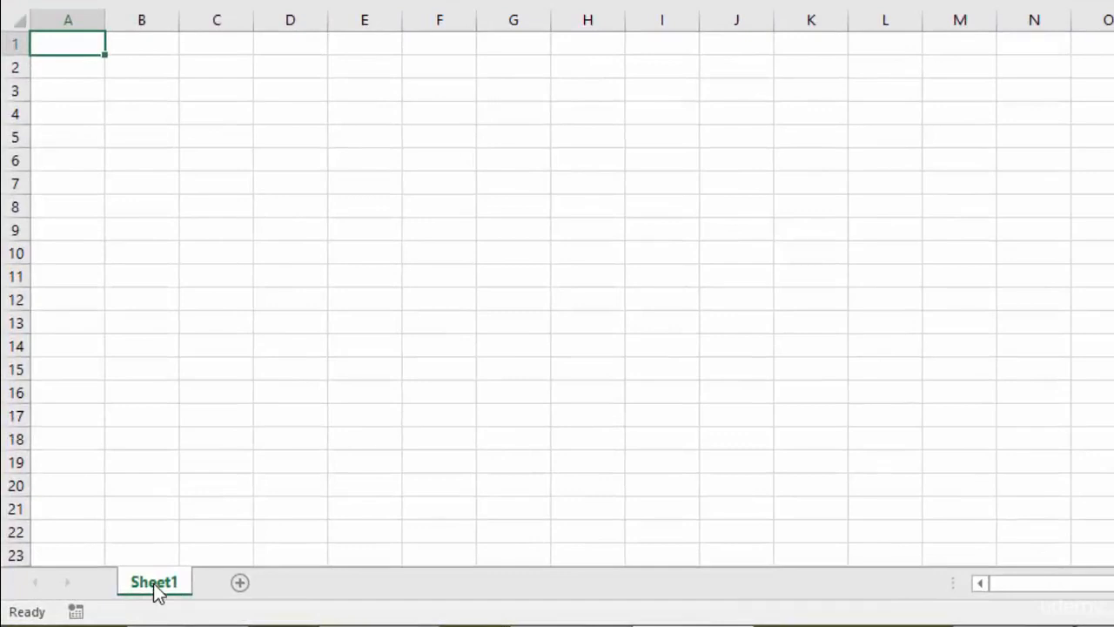
pyautogui.click(240, 582)
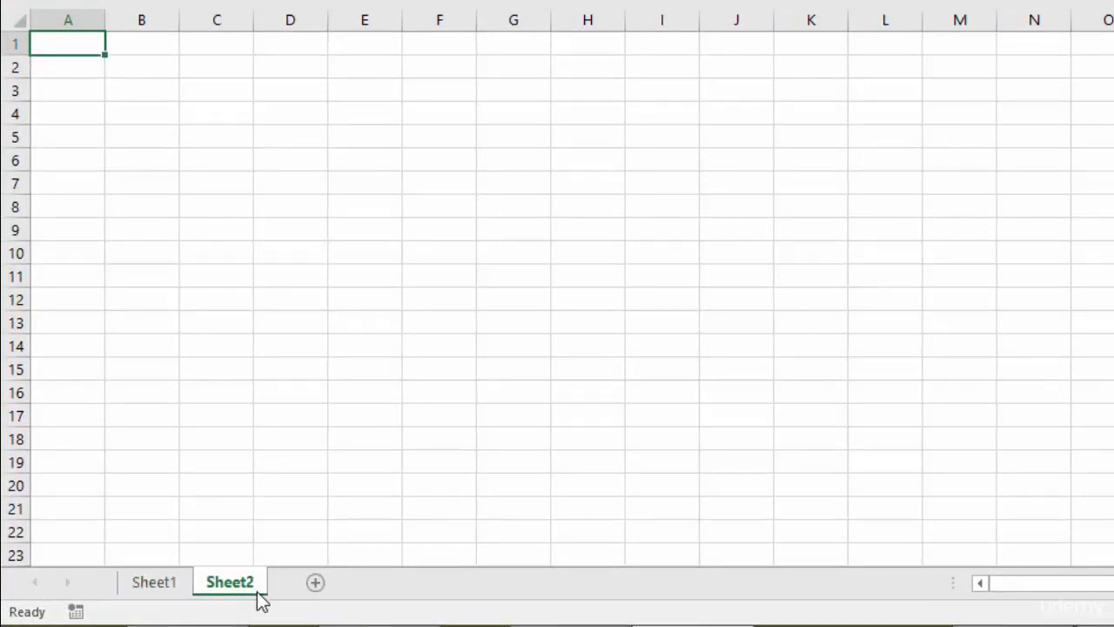
pyautogui.click(315, 583)
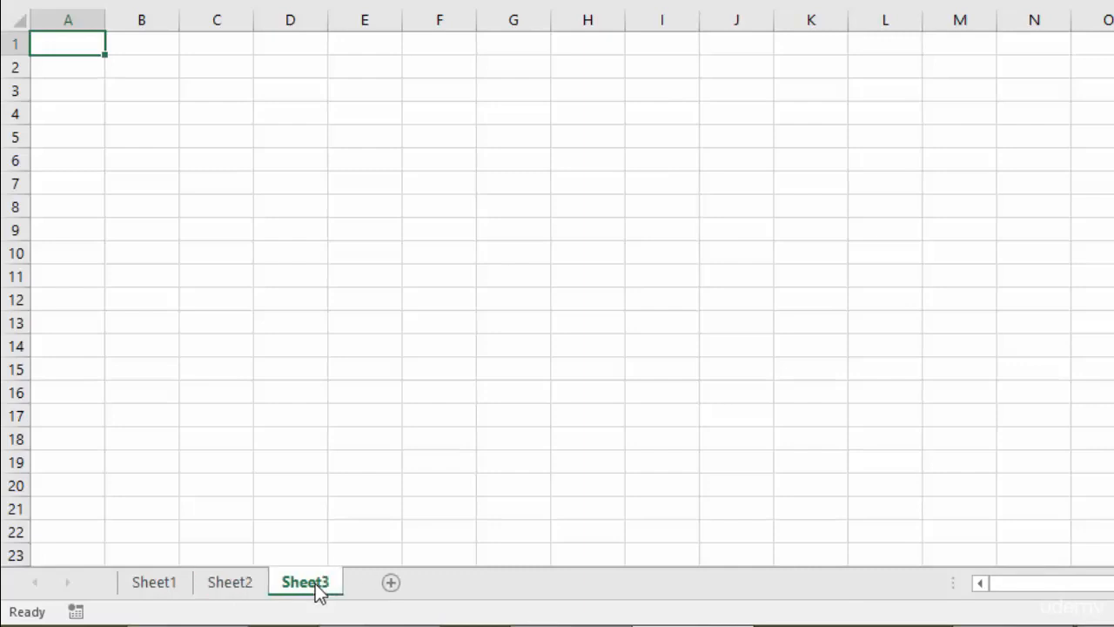
# Enter Sunday, Monday and Tuesday in cell A1 of Sheet1, Sheet2 and Sheet3 respectively, and check the entries
pyautogui.click(233, 590)
pyautogui.click(157, 594)
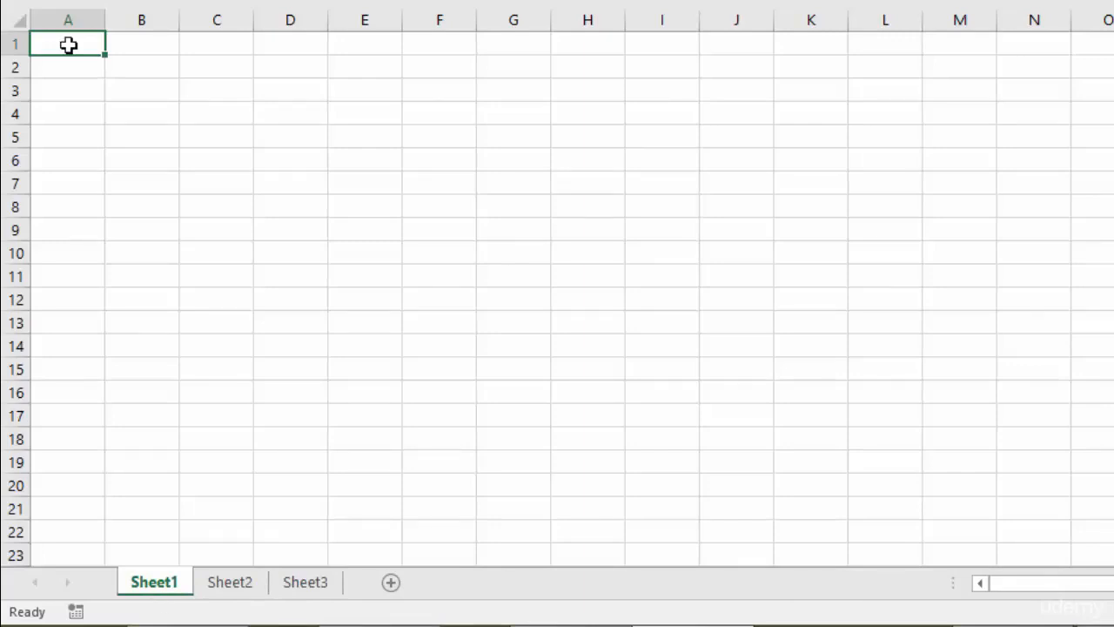
pyautogui.write('Sunday')
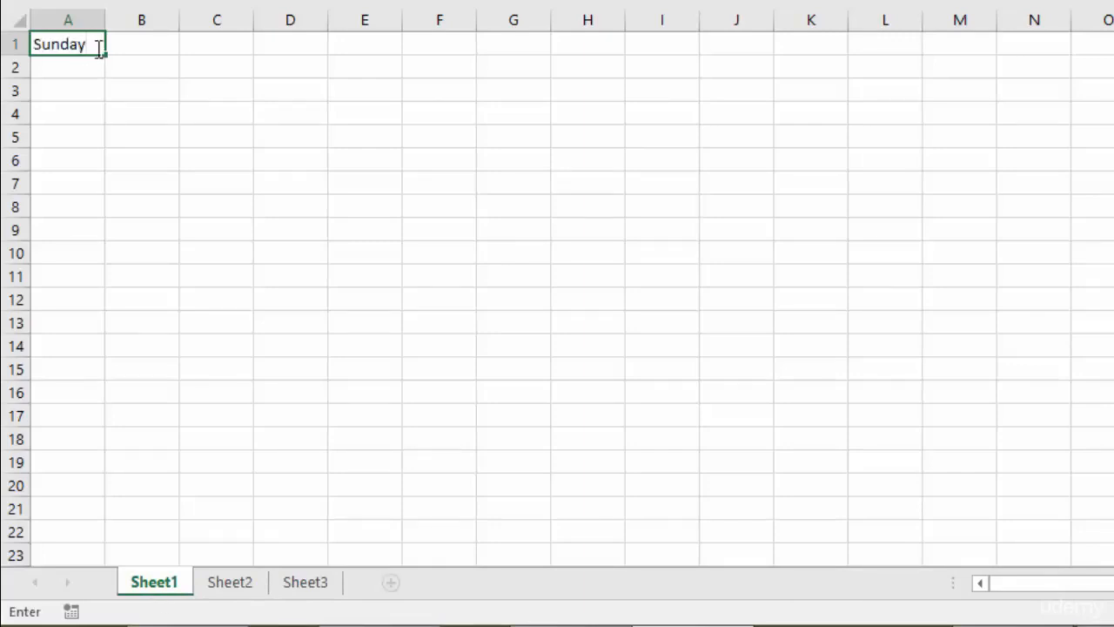
pyautogui.click(236, 592)
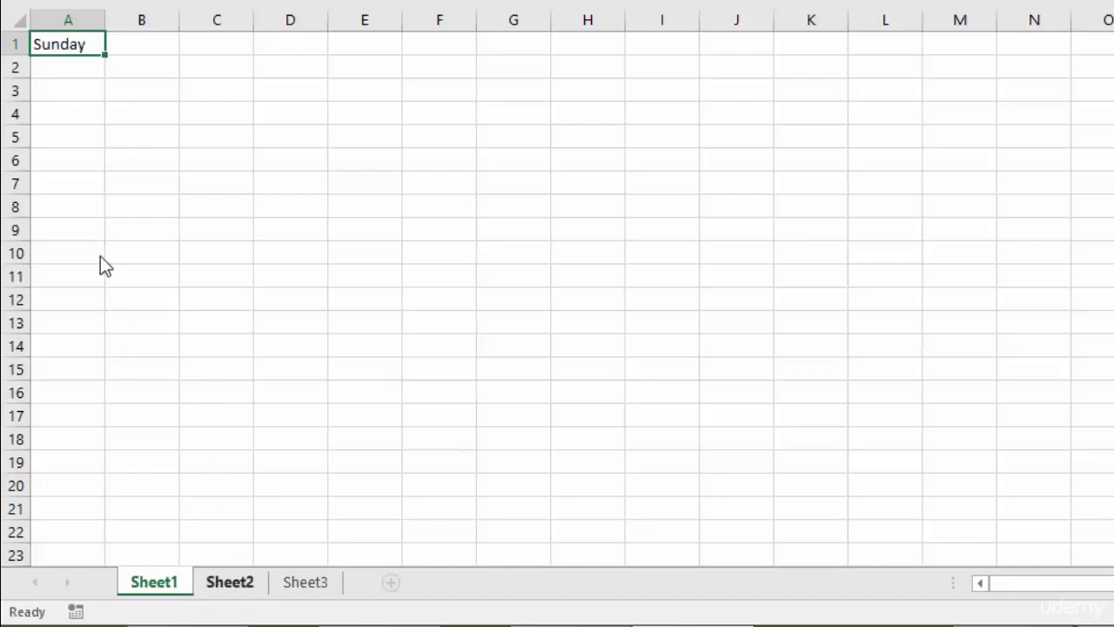
pyautogui.write('Monday')
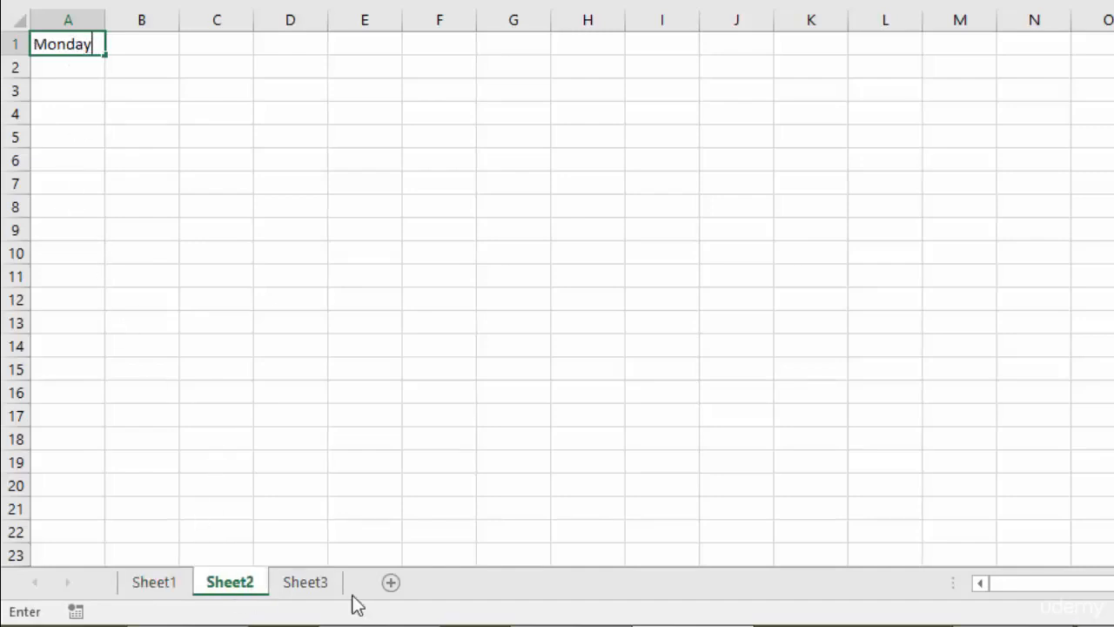
pyautogui.click(309, 589)
pyautogui.write('Tuesday')
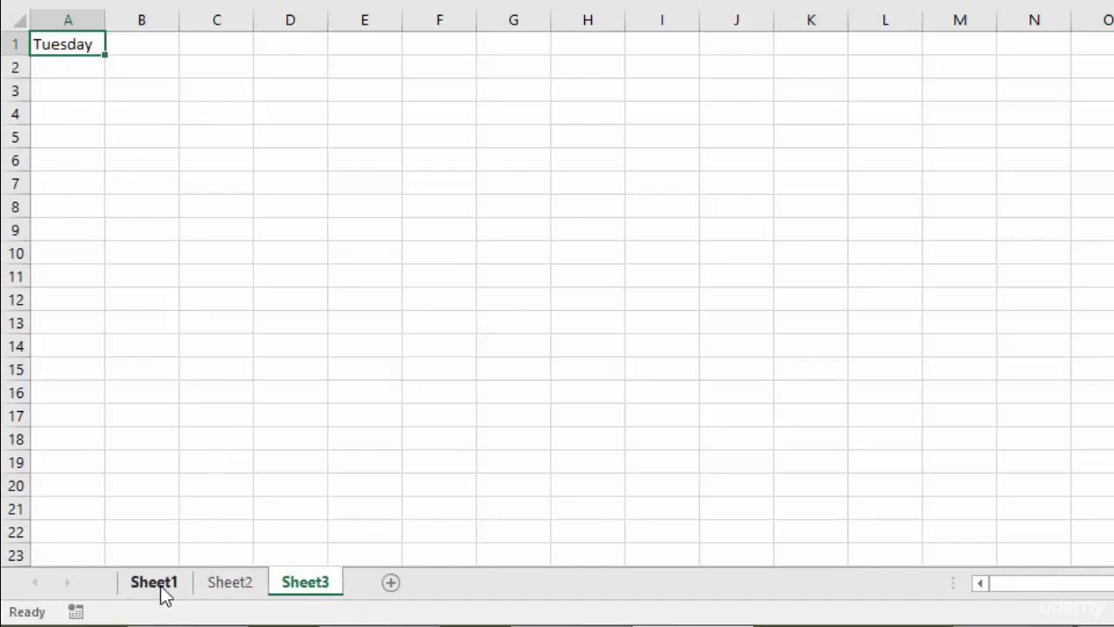
pyautogui.click(154, 592)
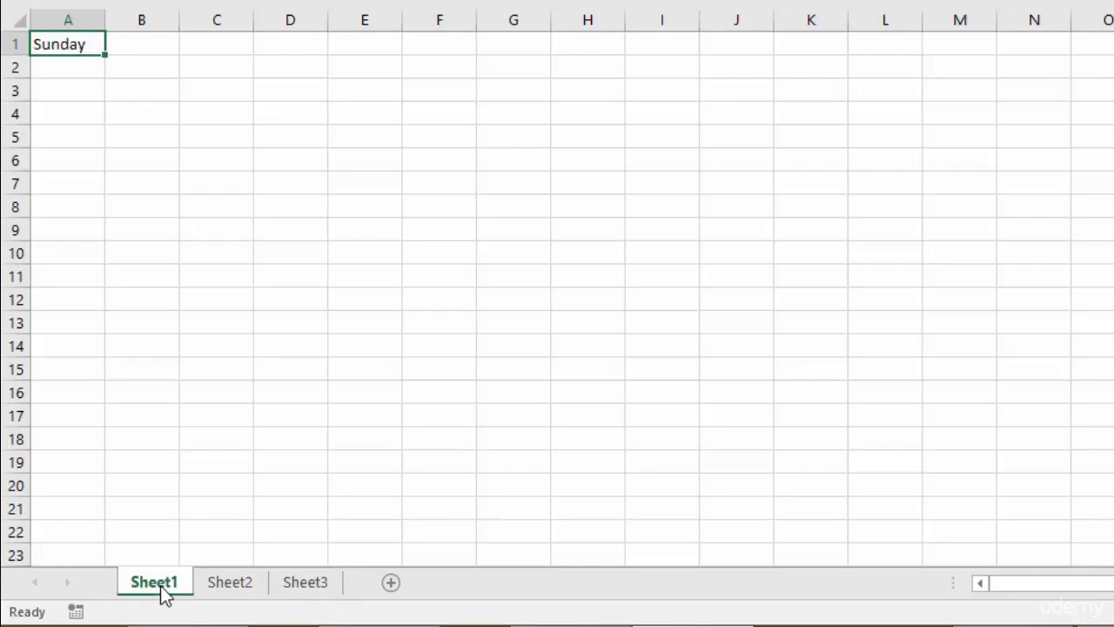
pyautogui.click(233, 590)
# Delete the Sheet3 worksheet from the workbook permanently
pyautogui.click(322, 594)
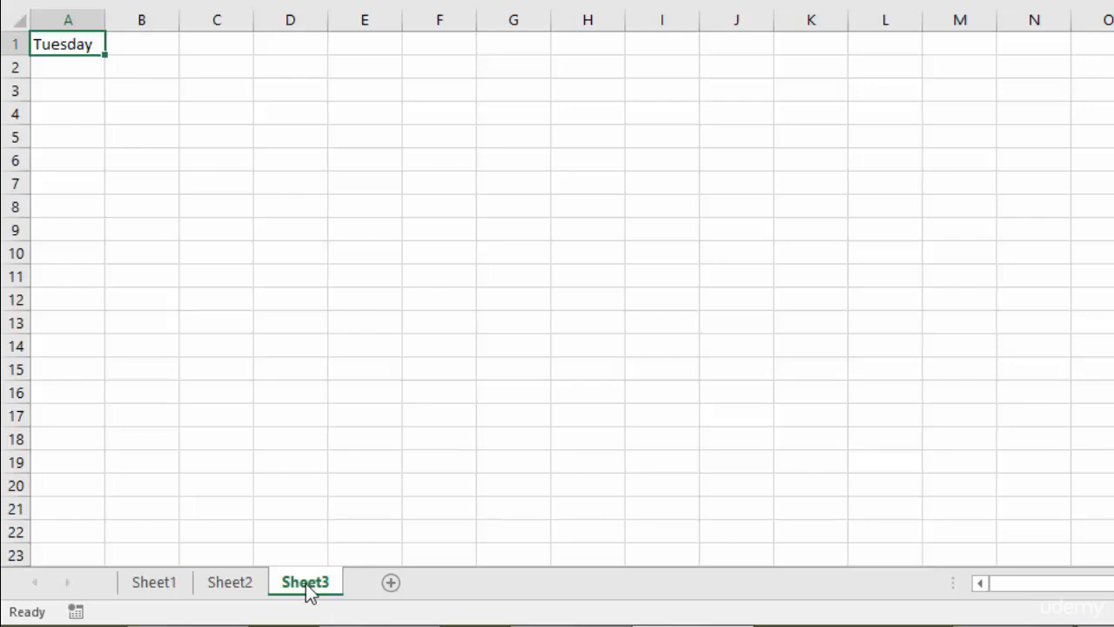
pyautogui.rightClick(308, 590)
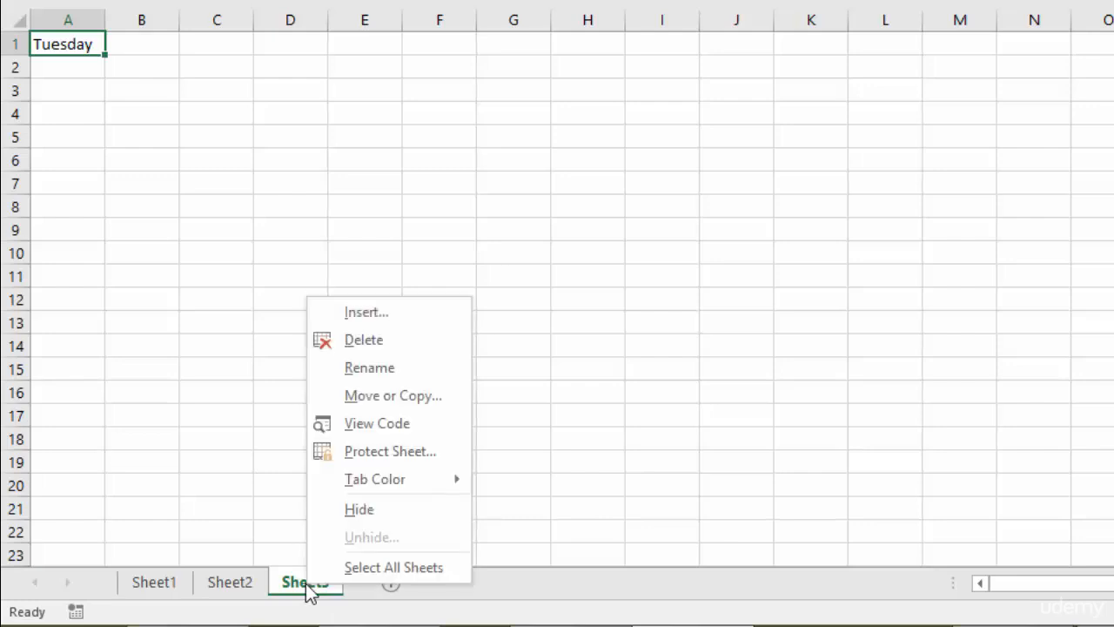
pyautogui.click(326, 590)
pyautogui.rightClick(327, 591)
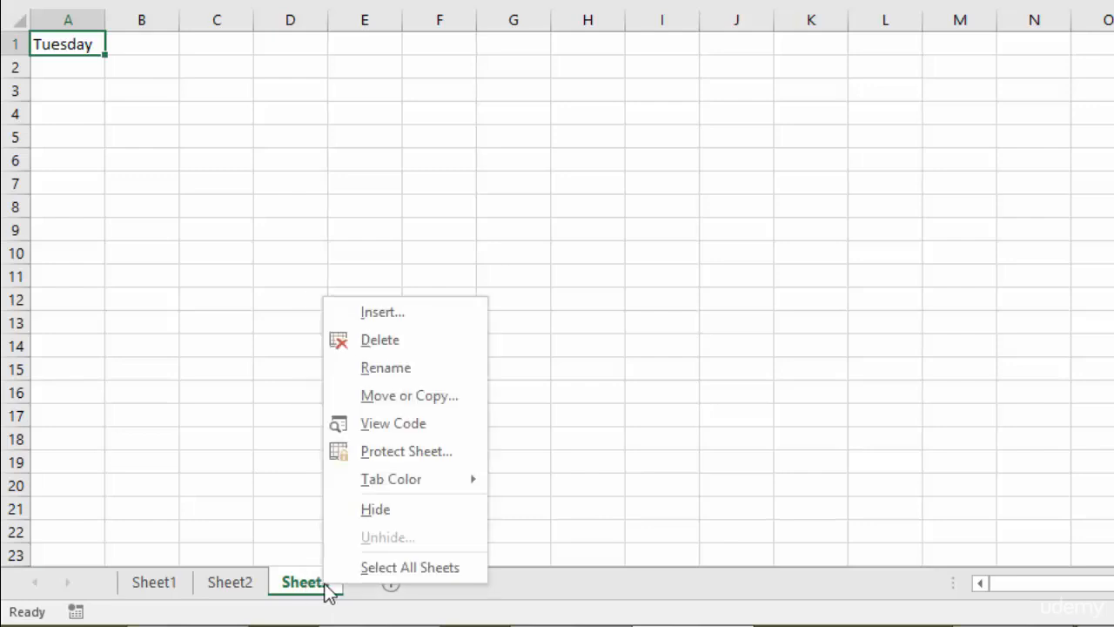
pyautogui.click(389, 341)
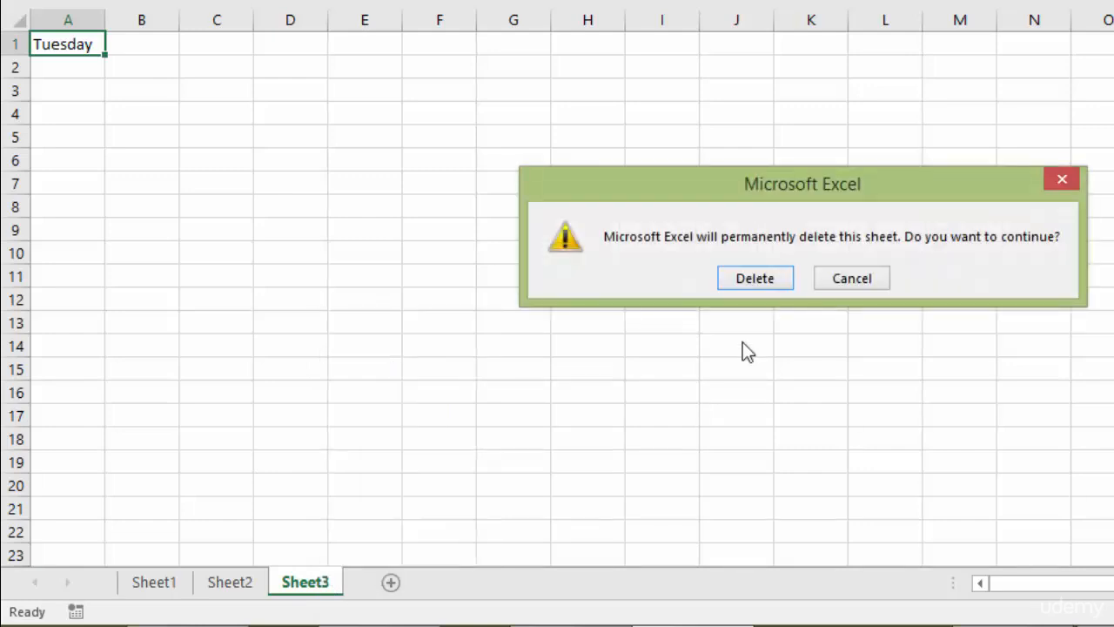
pyautogui.click(754, 279)
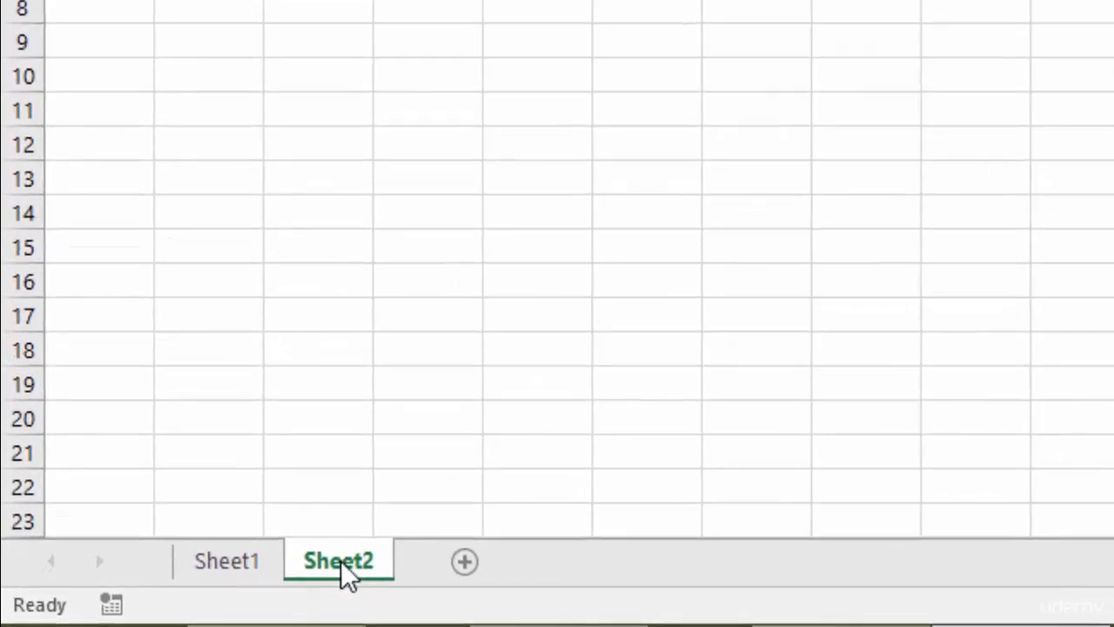
# Duplicate Sheet2, placing the copy directly after it, and compare it with the existing worksheets
pyautogui.moveTo(340, 559); pyautogui.dragTo(434, 564)
pyautogui.press('ctrl')
pyautogui.moveTo(434, 570); pyautogui.dragTo(436, 572)
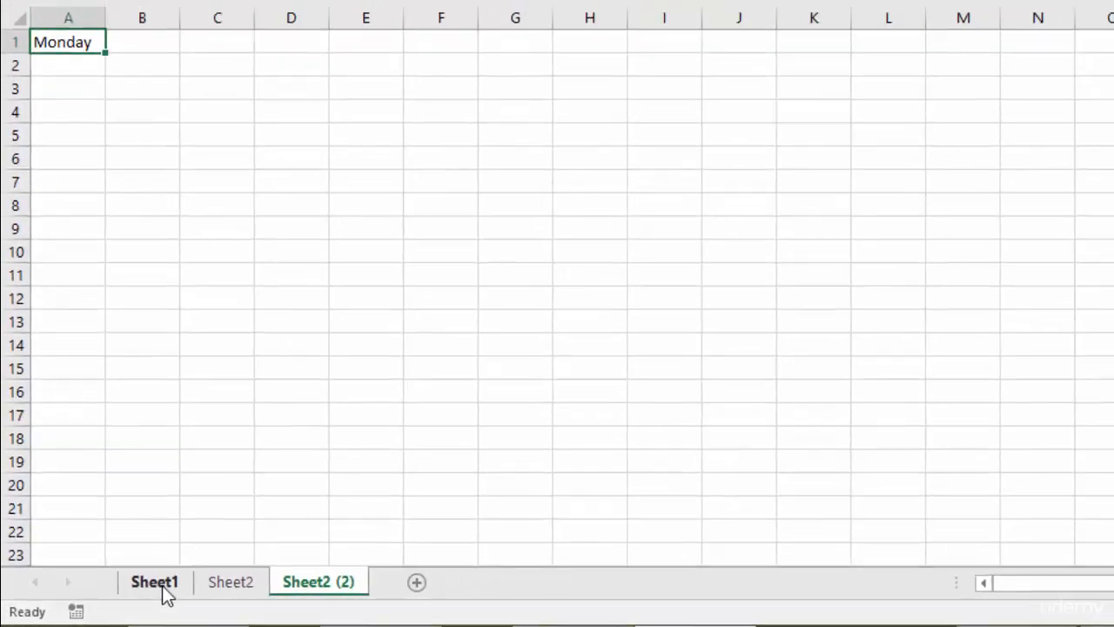
pyautogui.click(155, 581)
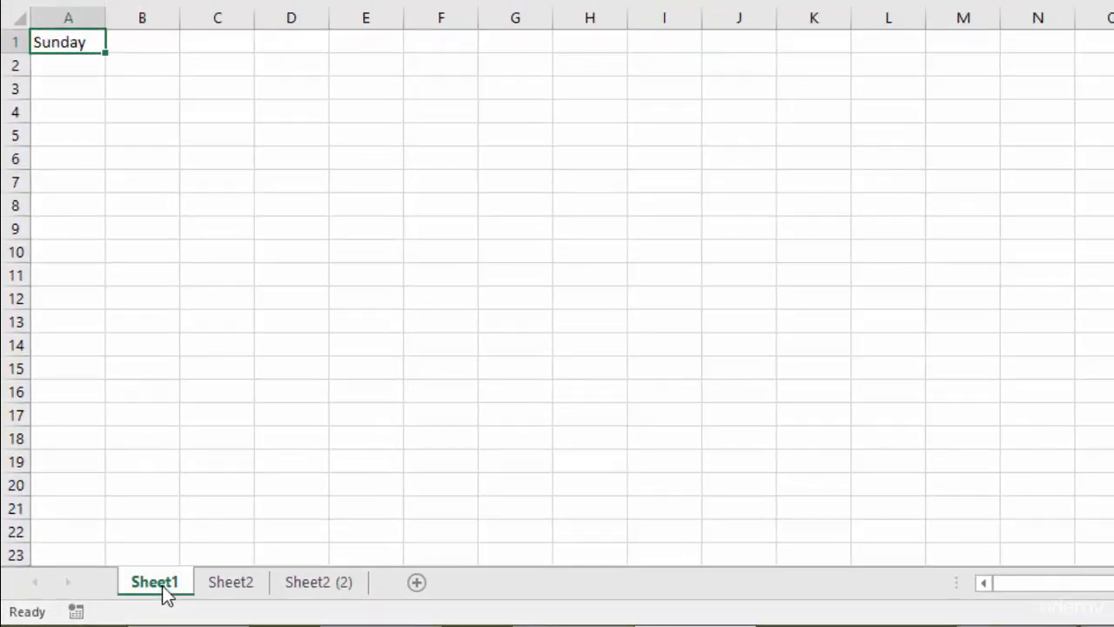
pyautogui.click(237, 581)
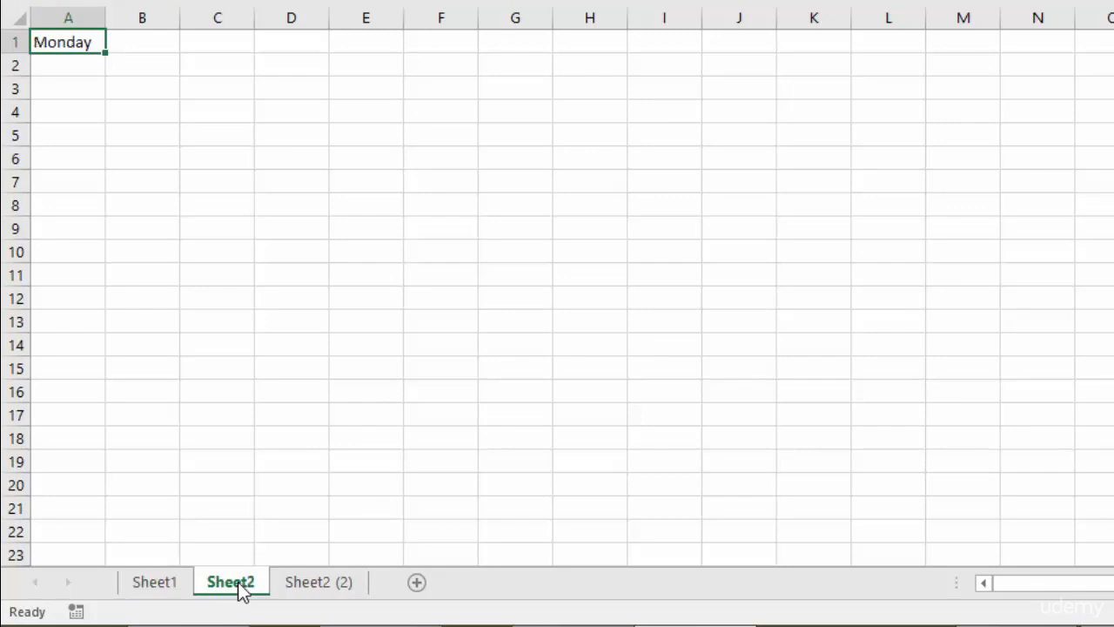
# Change cell A1 to Monday Afternoon on the Sheet2 (2) copy and to Monday Morning on Sheet2, and check the sheets
pyautogui.click(324, 583)
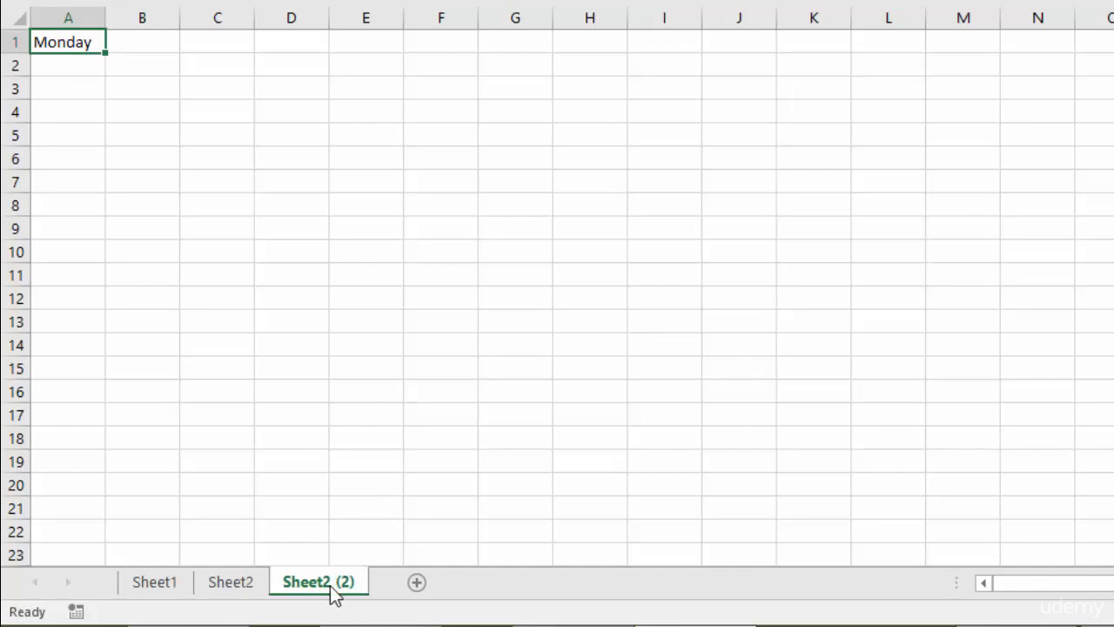
pyautogui.rightClick(329, 590)
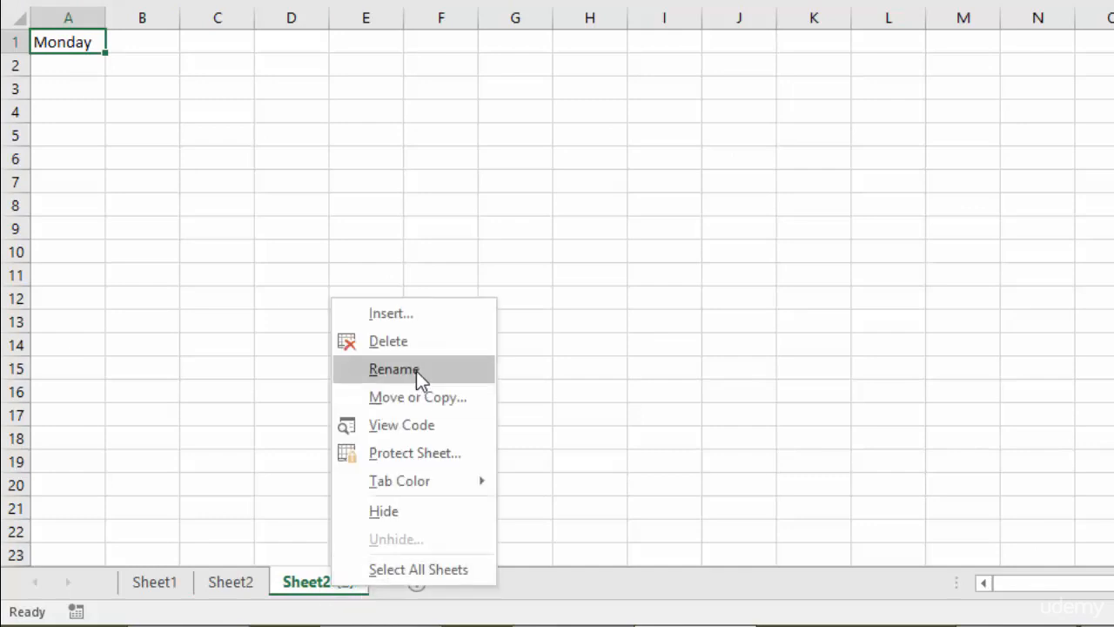
pyautogui.click(314, 582)
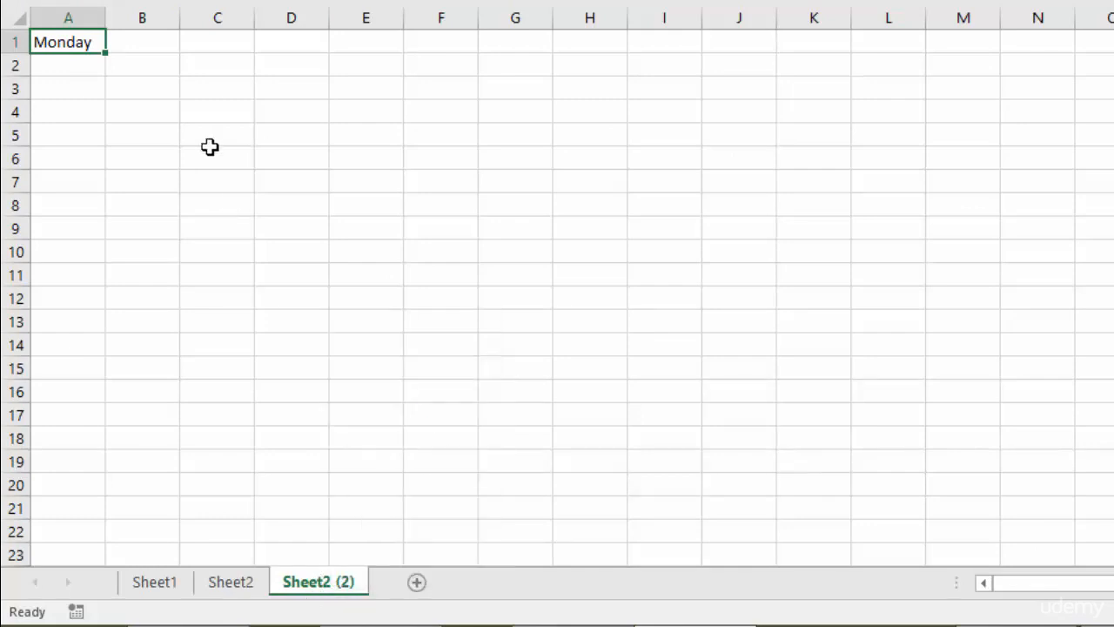
pyautogui.doubleClick(90, 40)
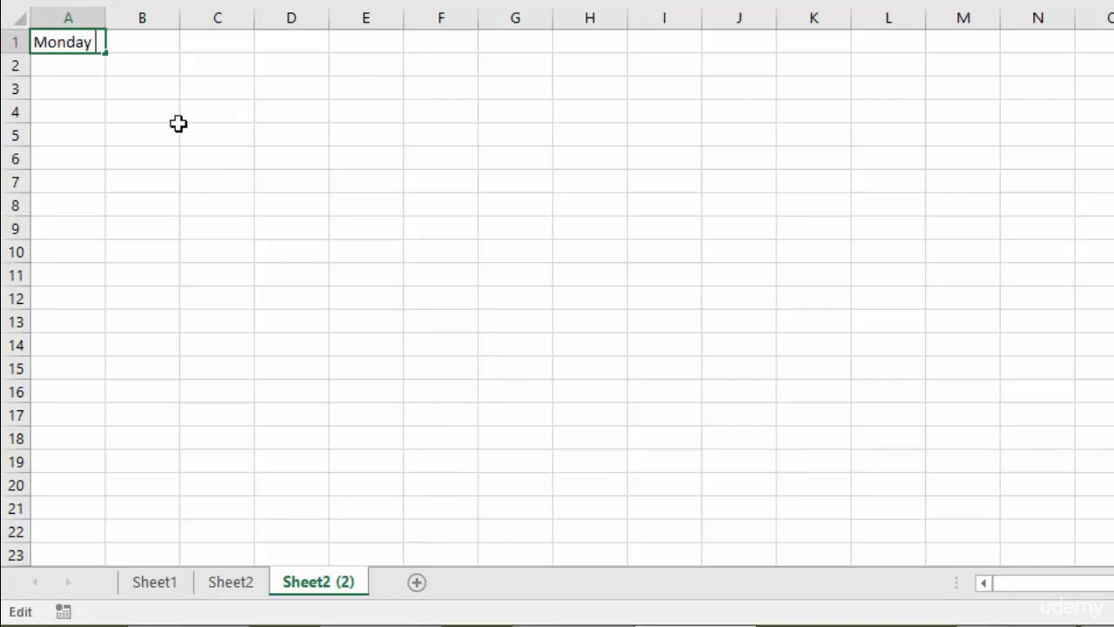
pyautogui.write('Afternoon')
pyautogui.press('Return')
pyautogui.click(232, 583)
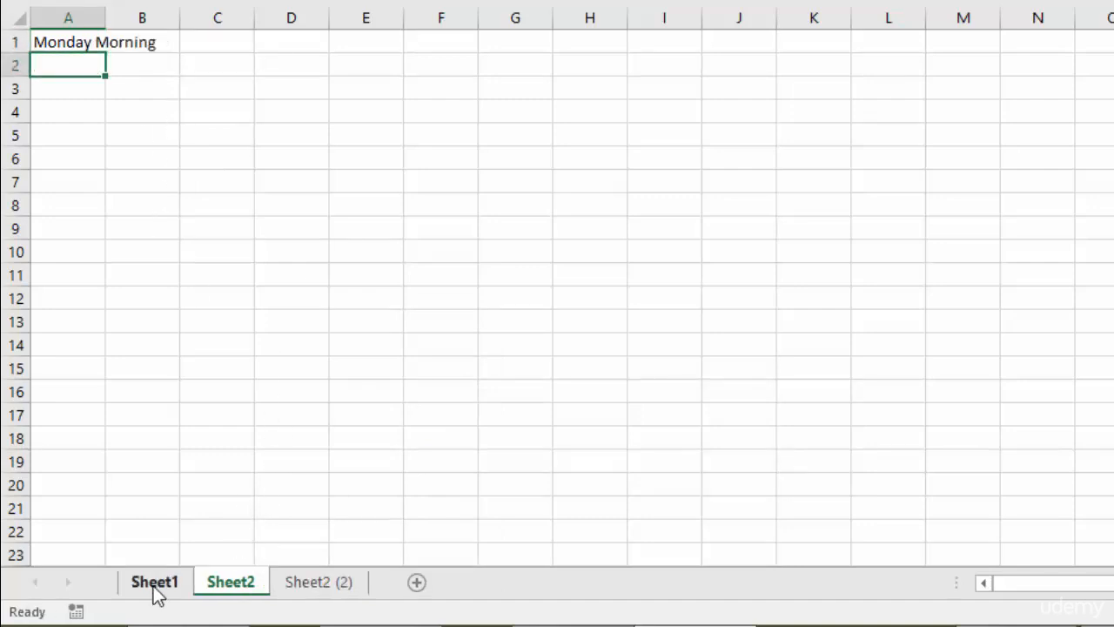
pyautogui.click(154, 583)
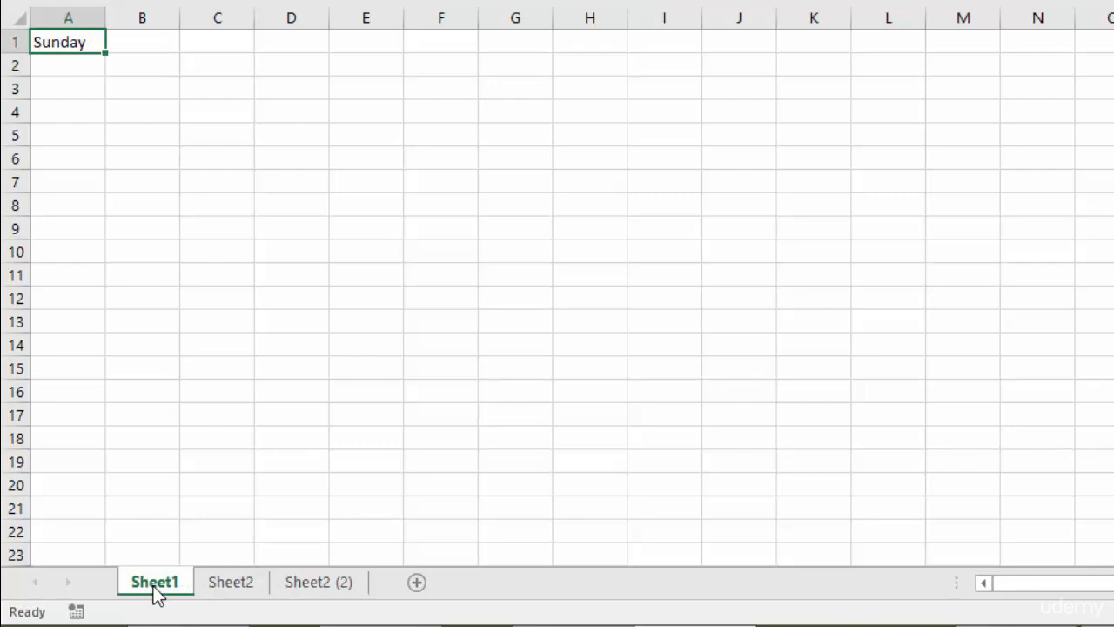
pyautogui.click(246, 584)
pyautogui.click(329, 588)
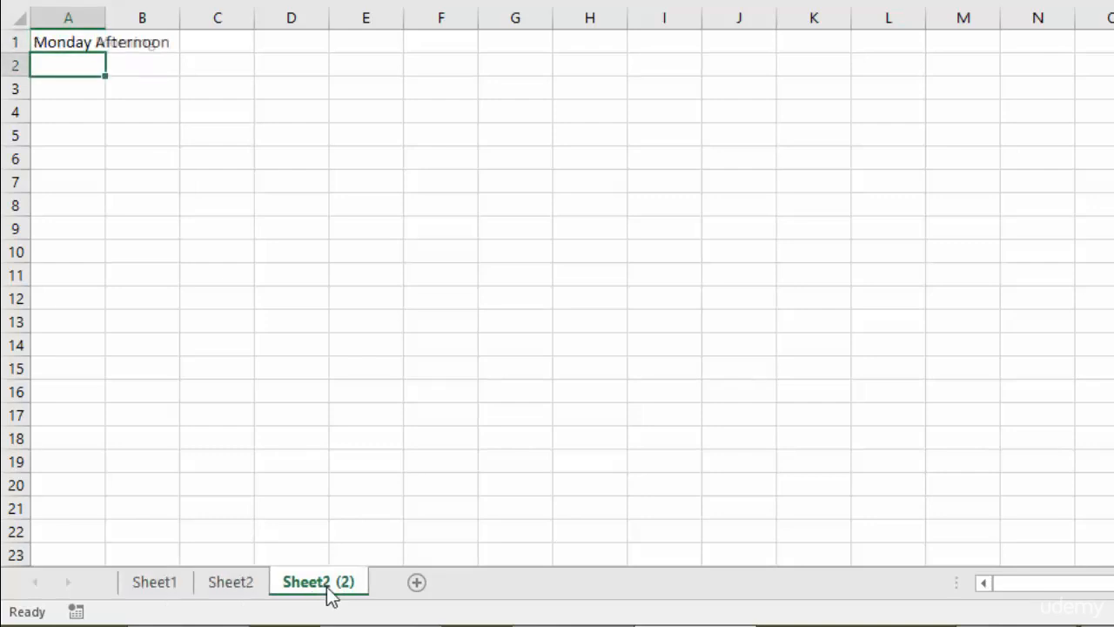
# Rename the Sheet1 worksheet as Sunday
pyautogui.click(155, 583)
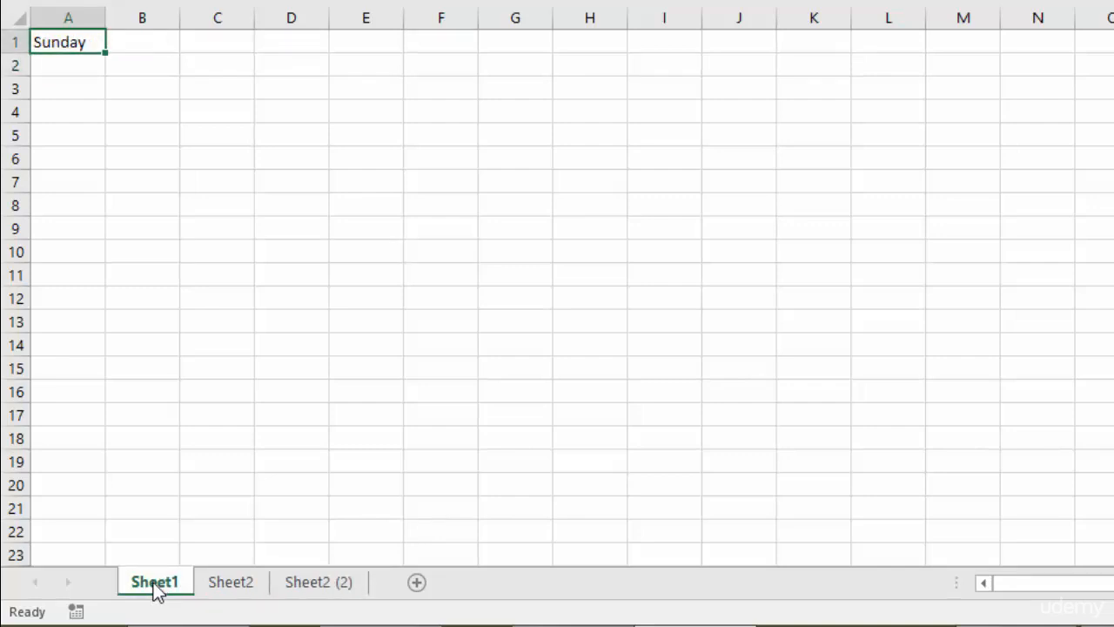
pyautogui.rightClick(156, 588)
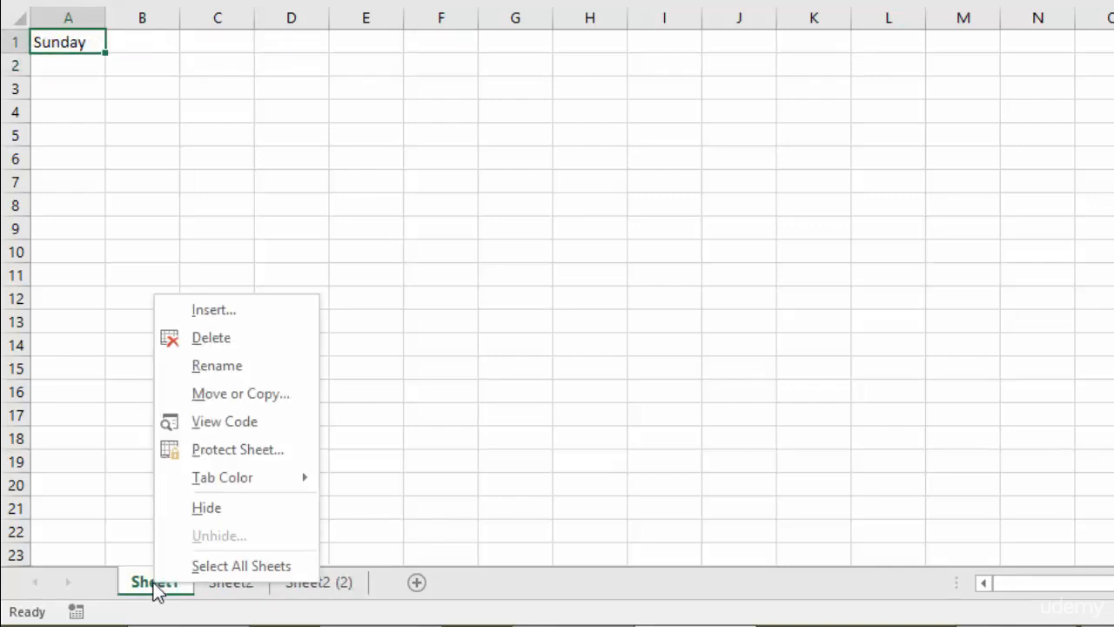
pyautogui.click(232, 371)
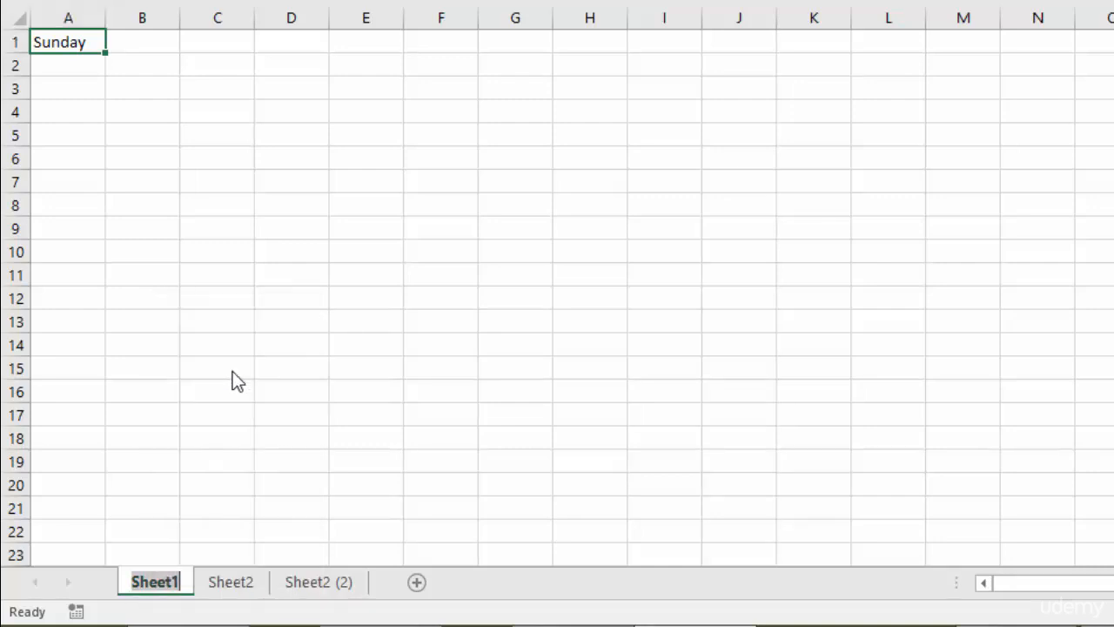
pyautogui.write('Sunday')
pyautogui.press('Return')
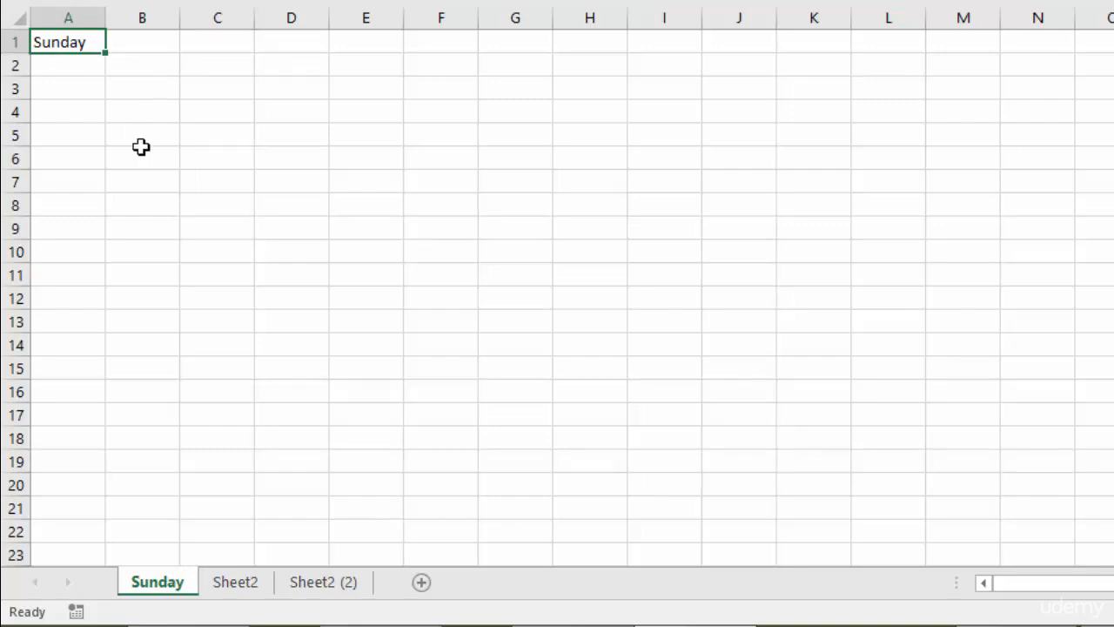
# Rename the Sheet2 worksheet as Monday Morning
pyautogui.click(235, 583)
pyautogui.doubleClick(240, 582)
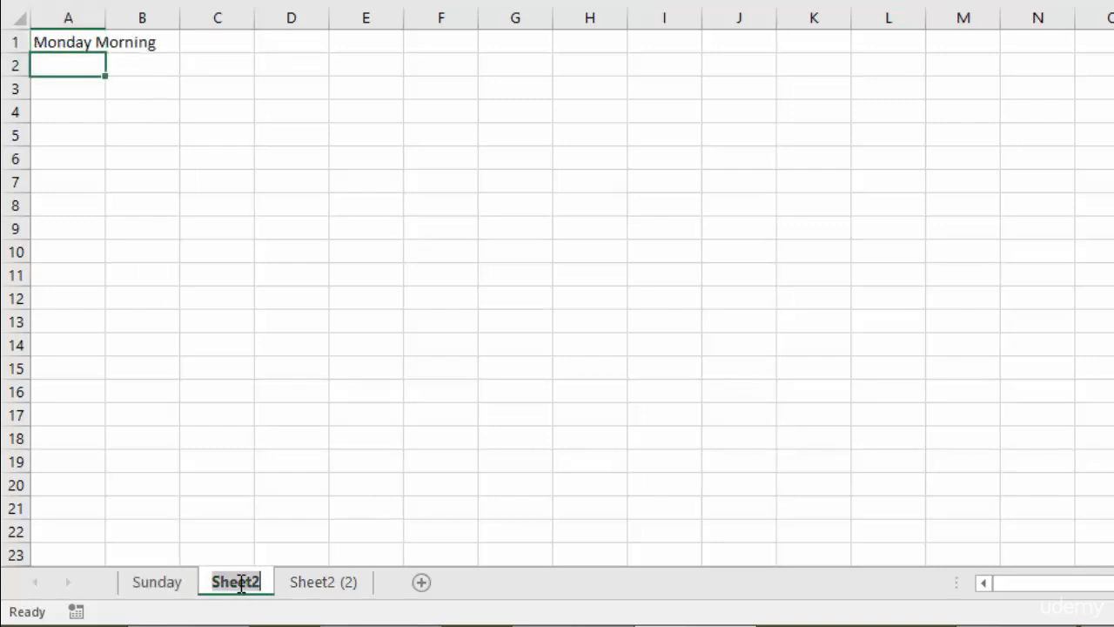
pyautogui.write('Mo')
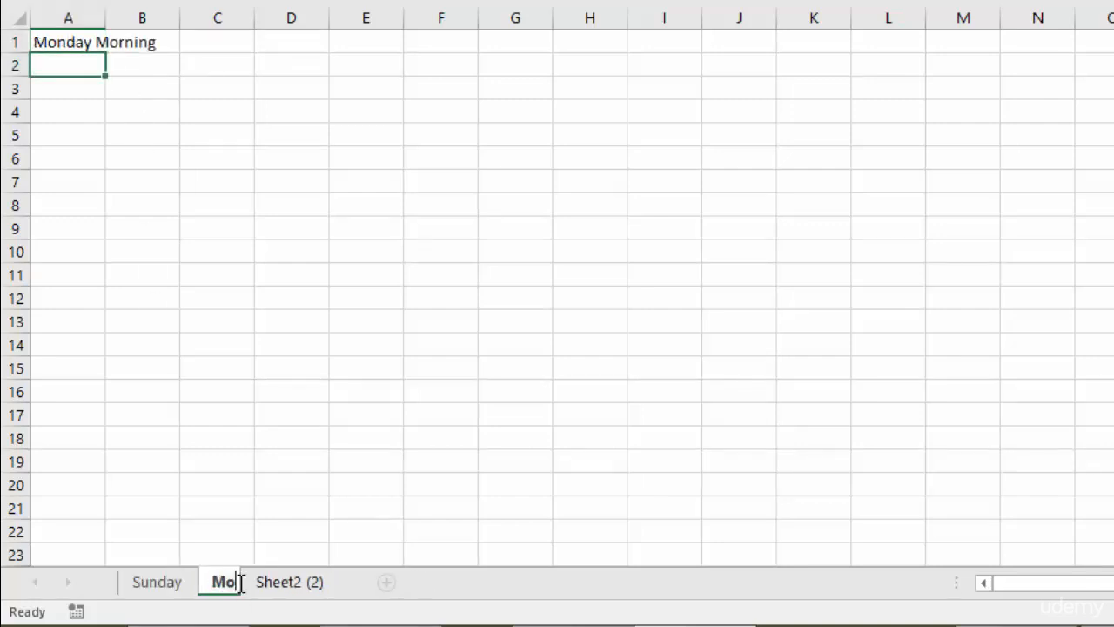
pyautogui.write('nday Morning')
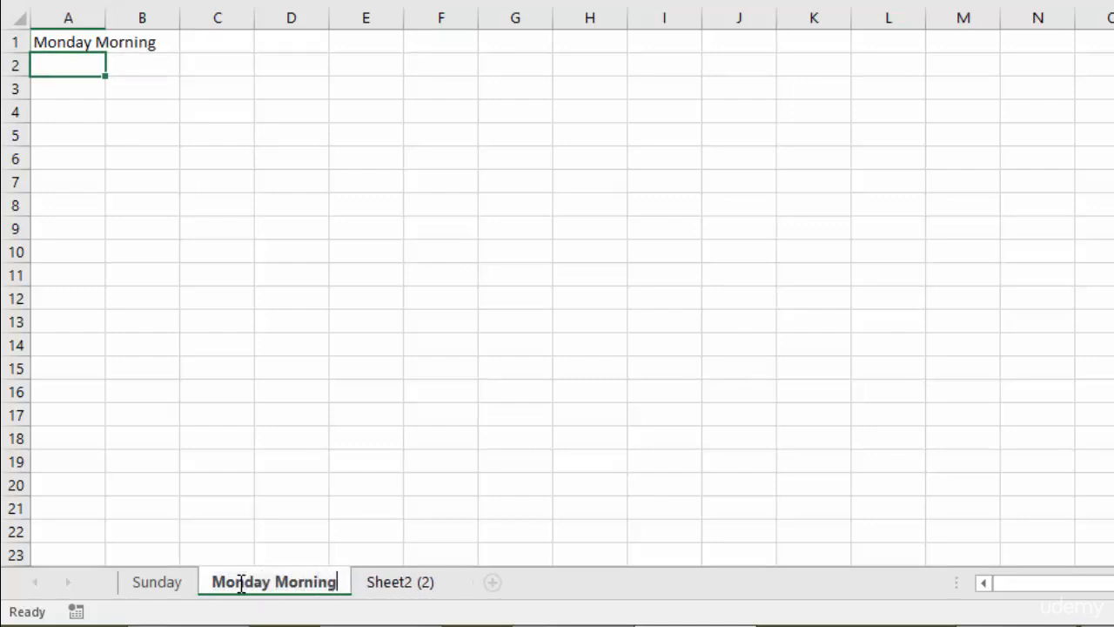
pyautogui.press('Return')
# Rename the Sheet2 (2) worksheet as Monday Afternoon
pyautogui.doubleClick(397, 582)
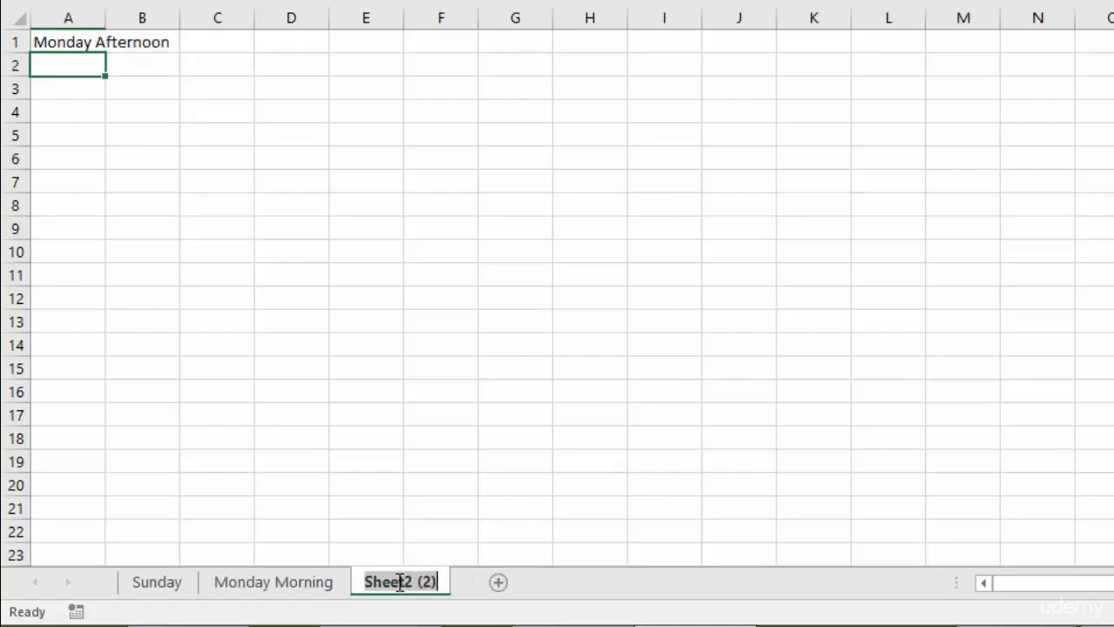
pyautogui.write('Monday')
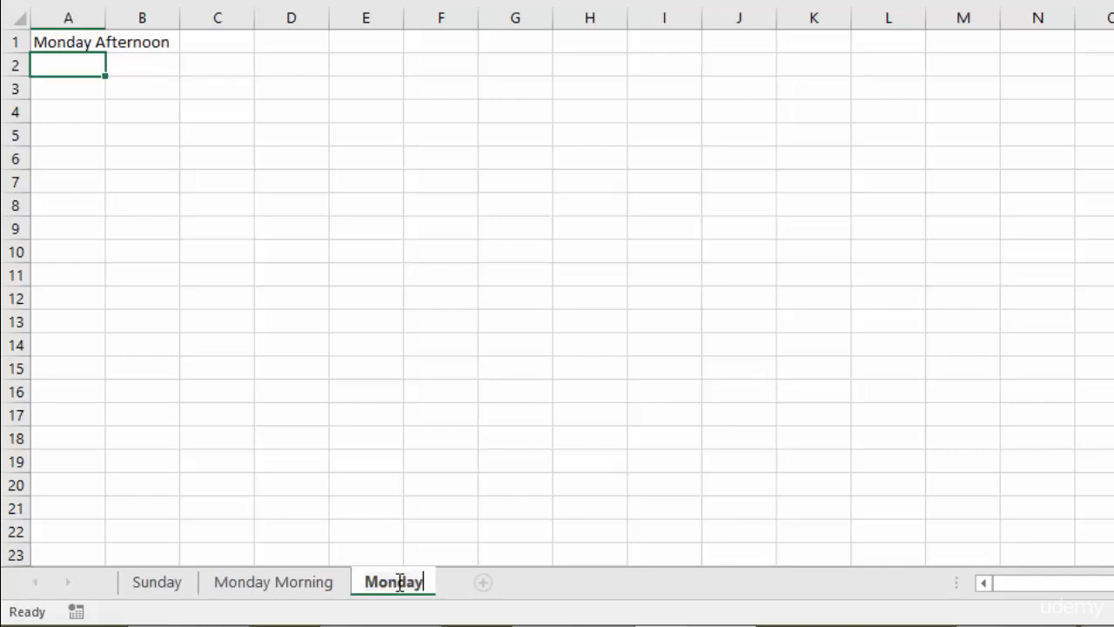
pyautogui.write(' Afget')
pyautogui.press('BackSpace')
pyautogui.press('BackSpace')
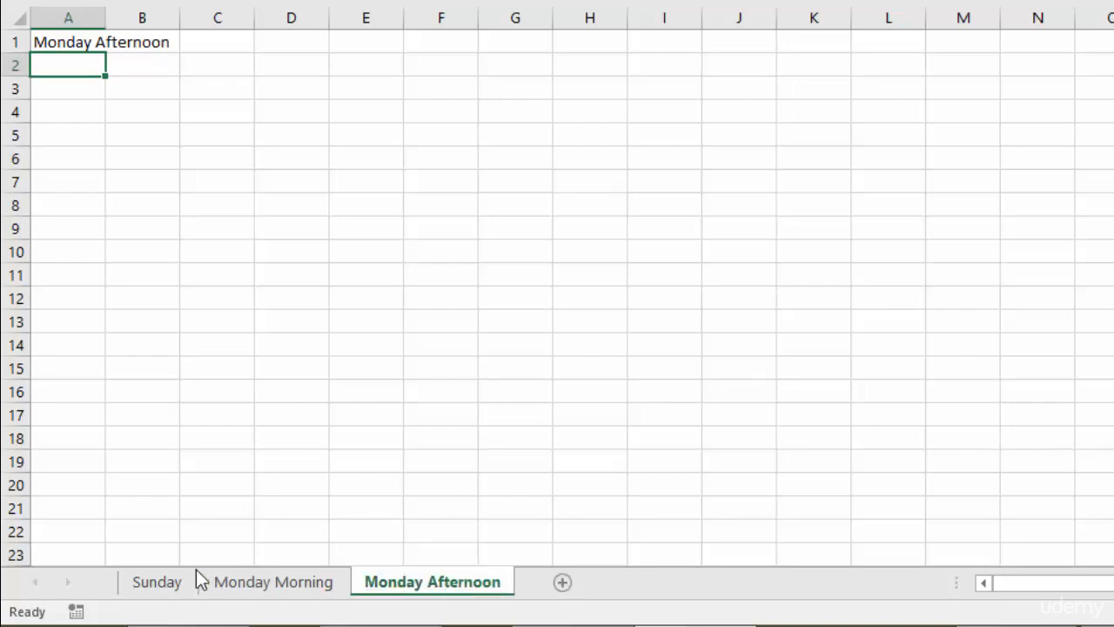
# Set the Sunday worksheet's tab color to a light gold theme shade
pyautogui.click(155, 586)
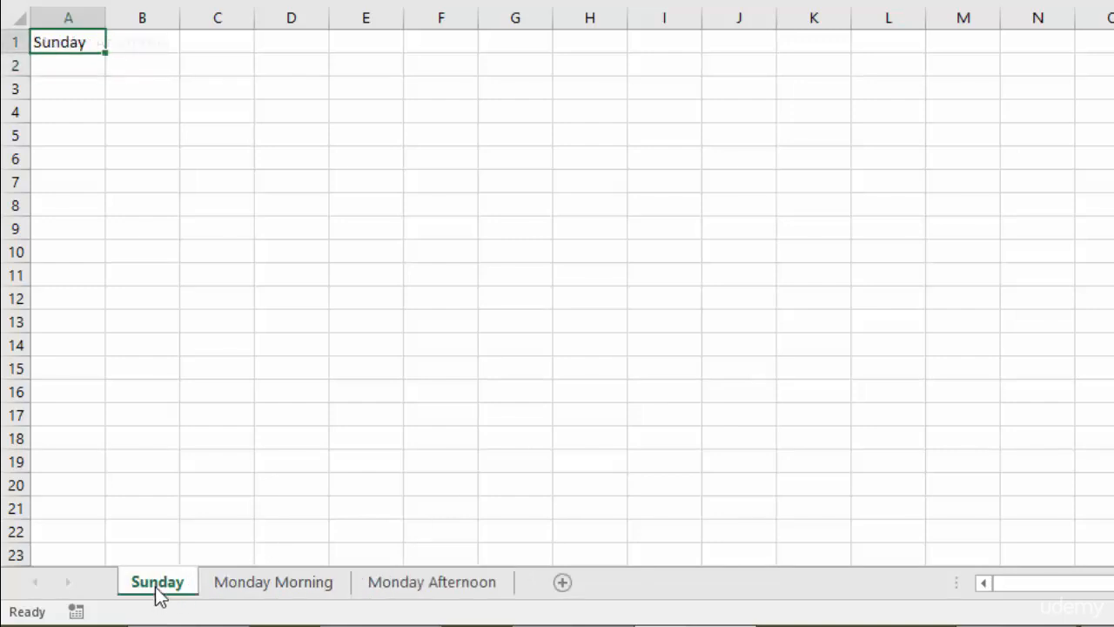
pyautogui.rightClick(155, 587)
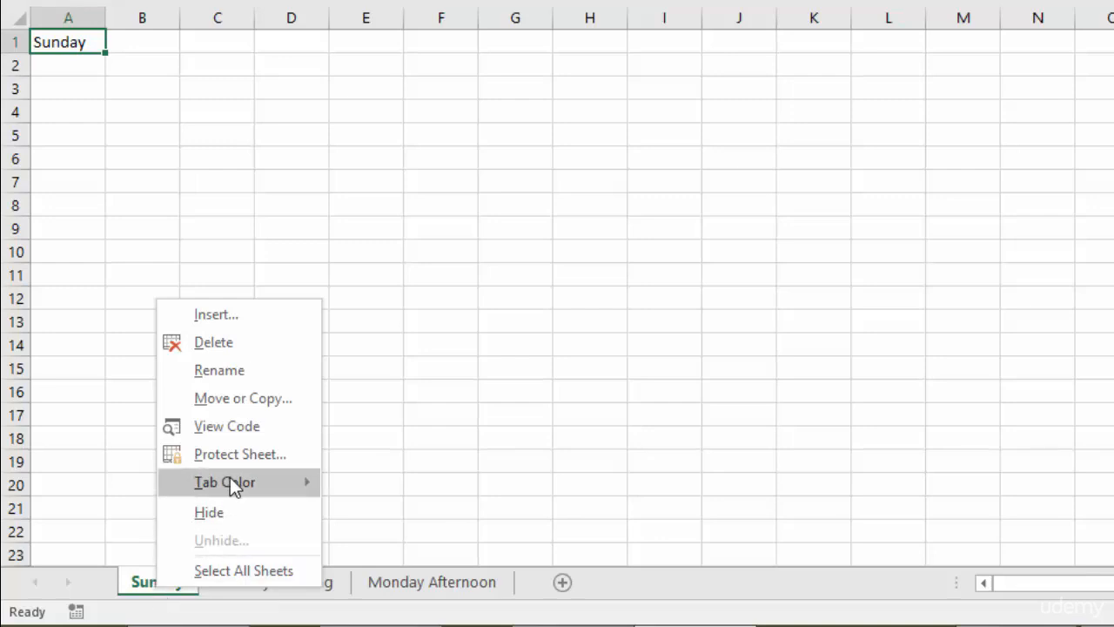
pyautogui.moveTo(229, 481)
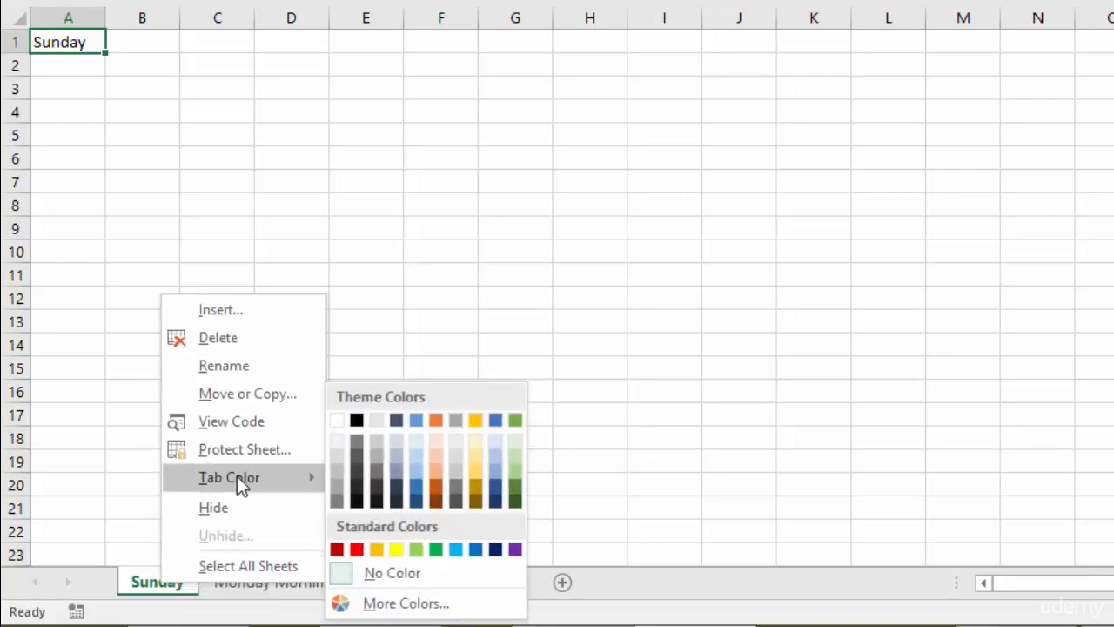
pyautogui.click(478, 477)
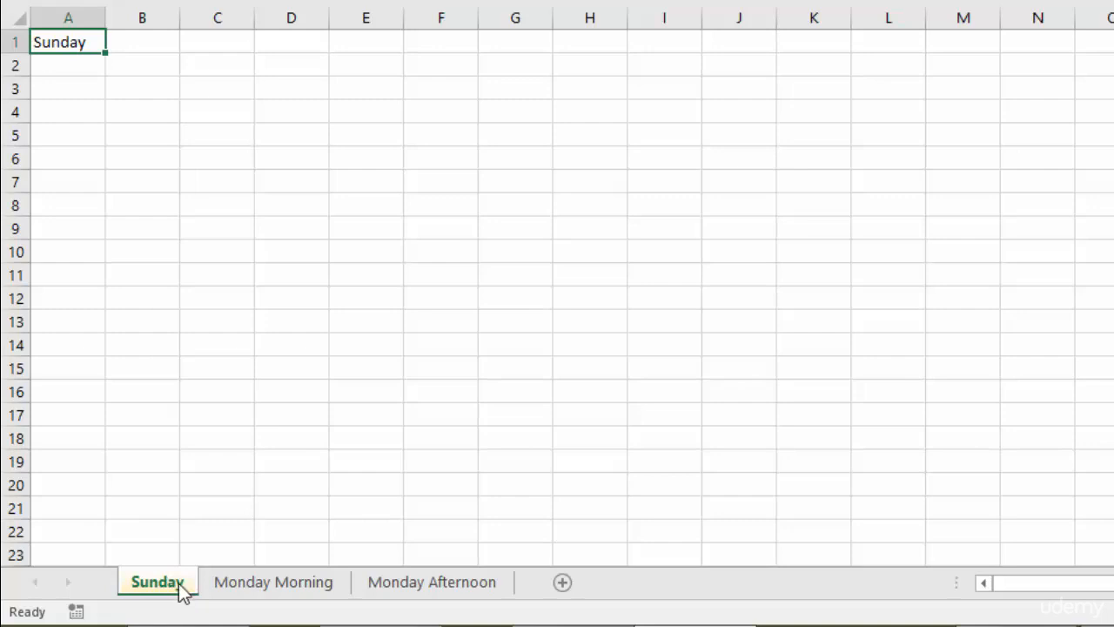
# Set the Monday Morning worksheet's tab color to a very dark gray theme shade
pyautogui.click(271, 584)
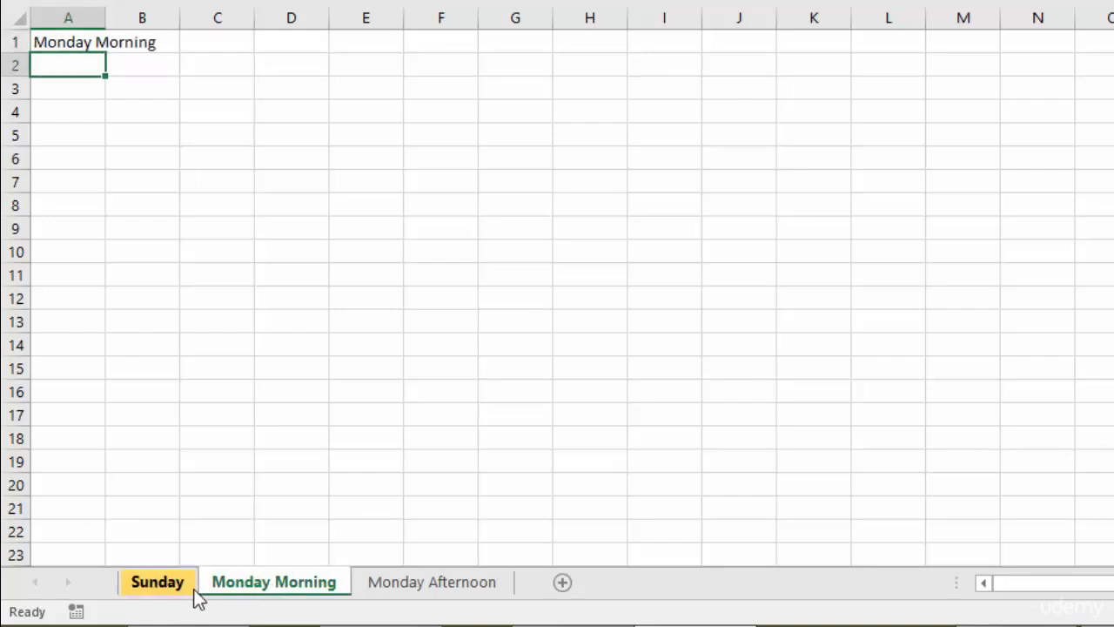
pyautogui.rightClick(298, 590)
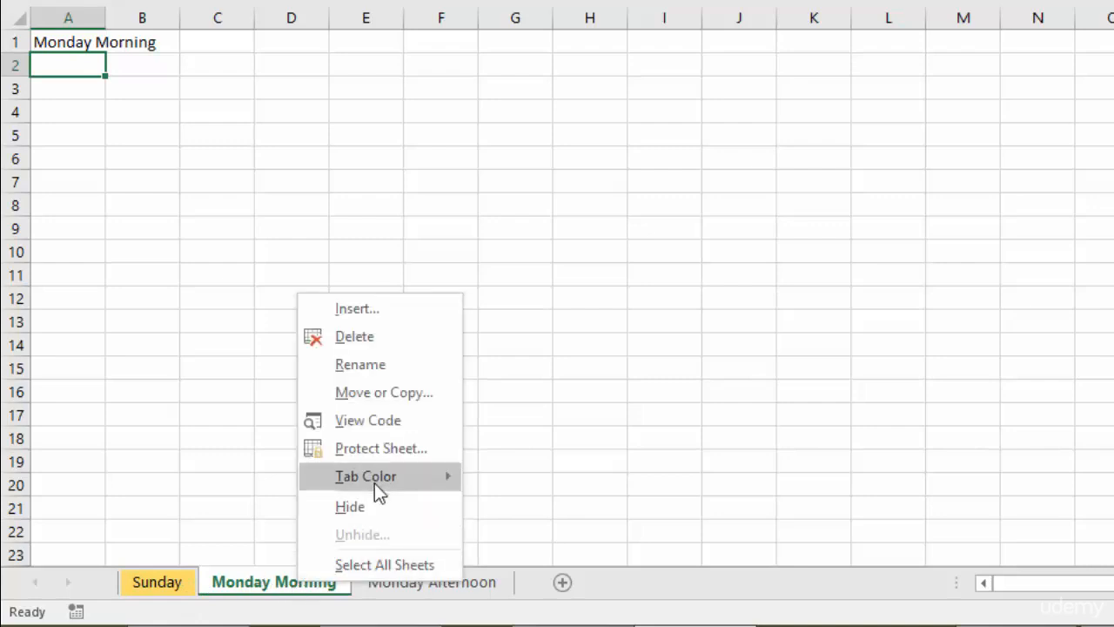
pyautogui.moveTo(377, 477)
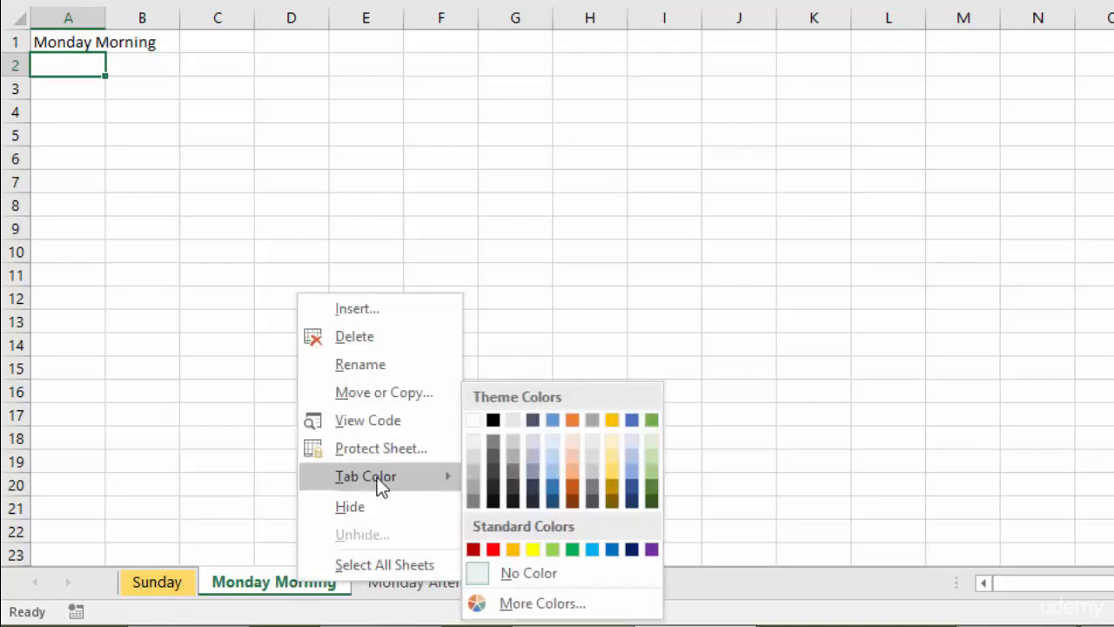
pyautogui.click(515, 490)
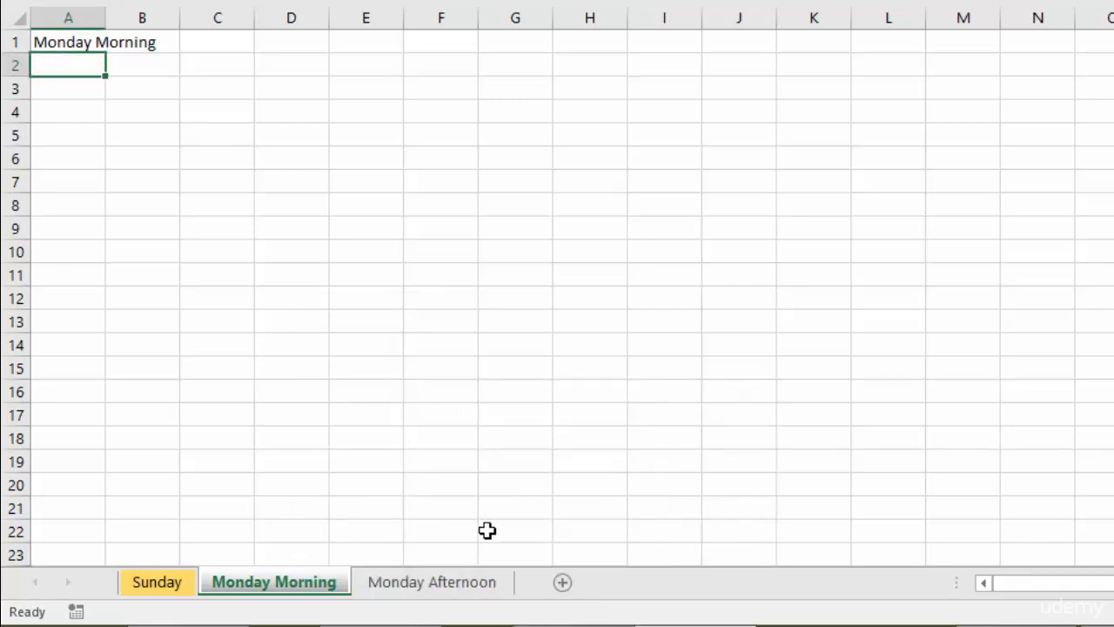
# Set the Monday Afternoon worksheet's tab color to the darkest blue theme shade and check it from the Monday Morning sheet
pyautogui.click(426, 584)
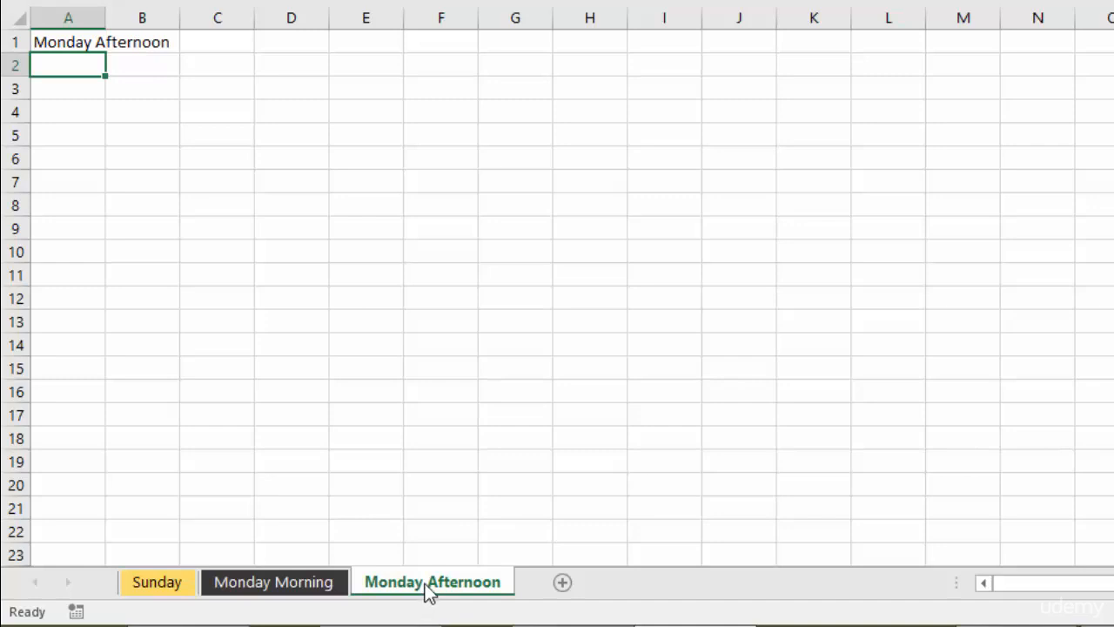
pyautogui.rightClick(426, 584)
pyautogui.moveTo(518, 487)
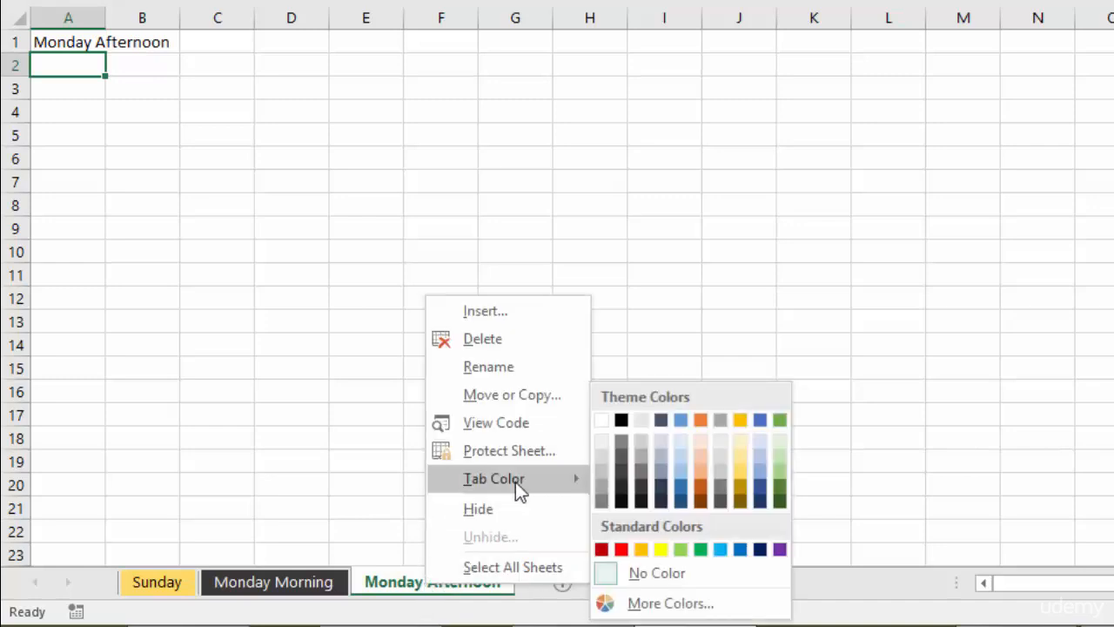
pyautogui.click(680, 503)
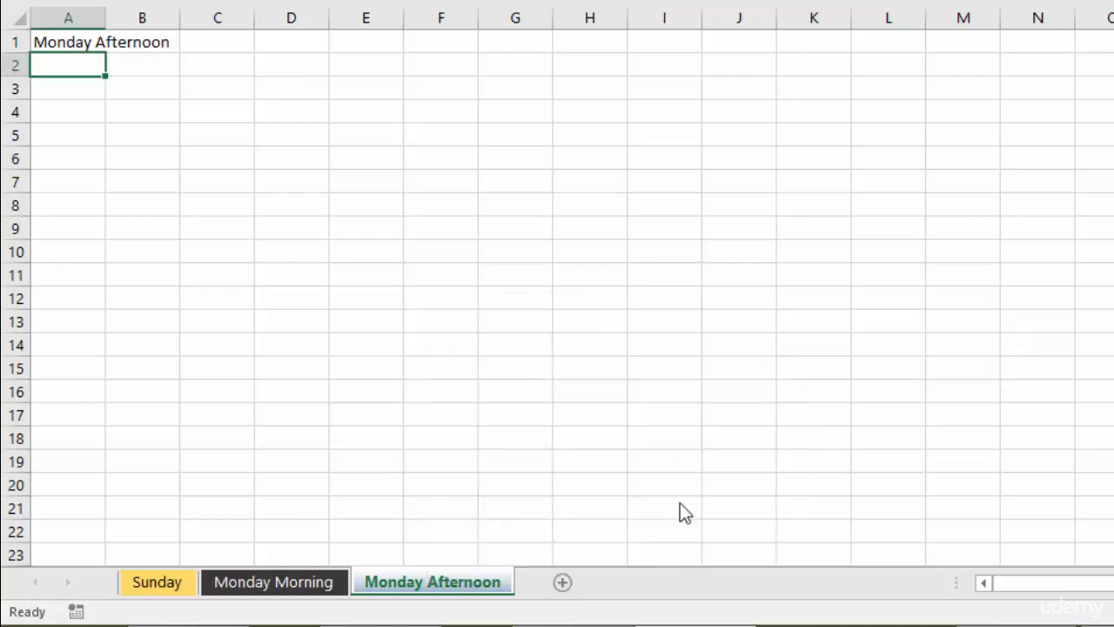
pyautogui.click(283, 585)
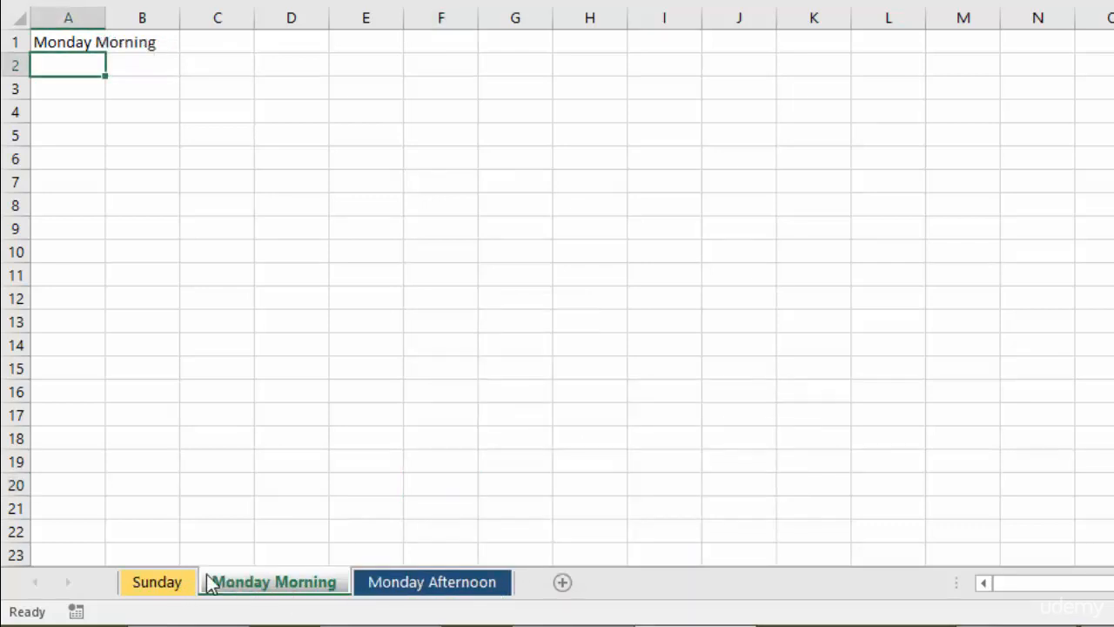
# On the Sunday sheet, enter 12 in A2 and 13 in A3, and extend the number series down to A13
pyautogui.click(161, 584)
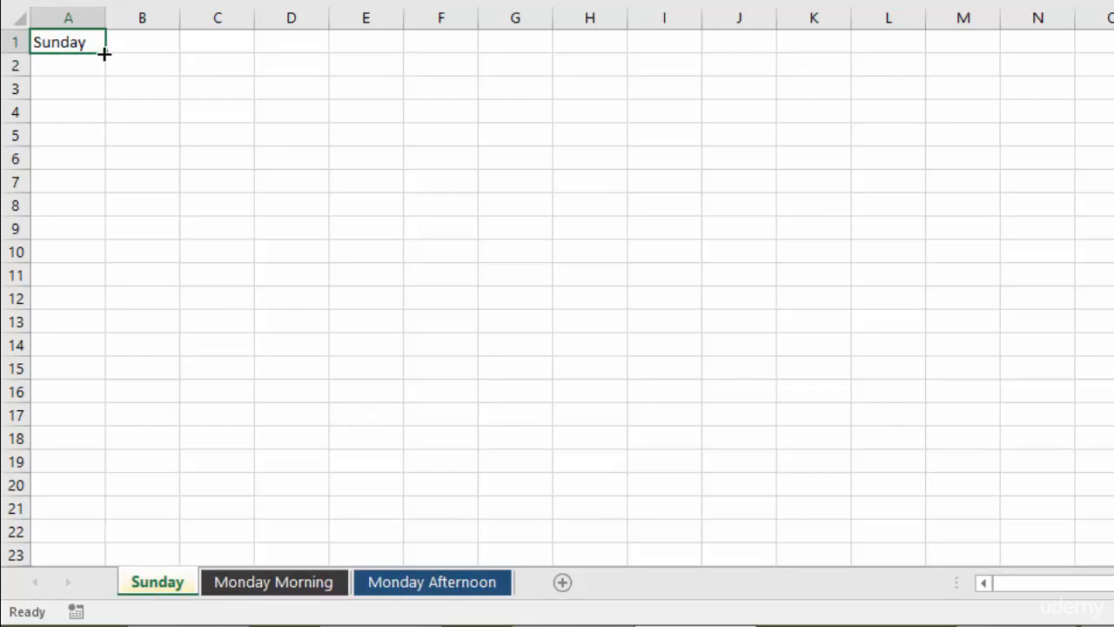
pyautogui.click(68, 69)
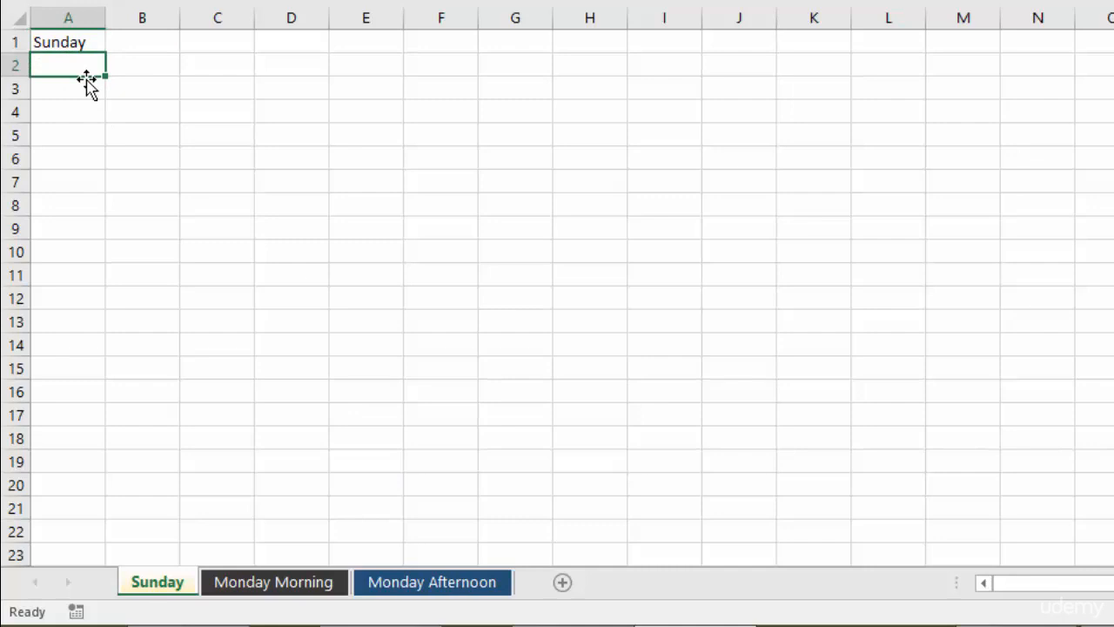
pyautogui.write('12')
pyautogui.press('Return')
pyautogui.write('13')
pyautogui.press('Return')
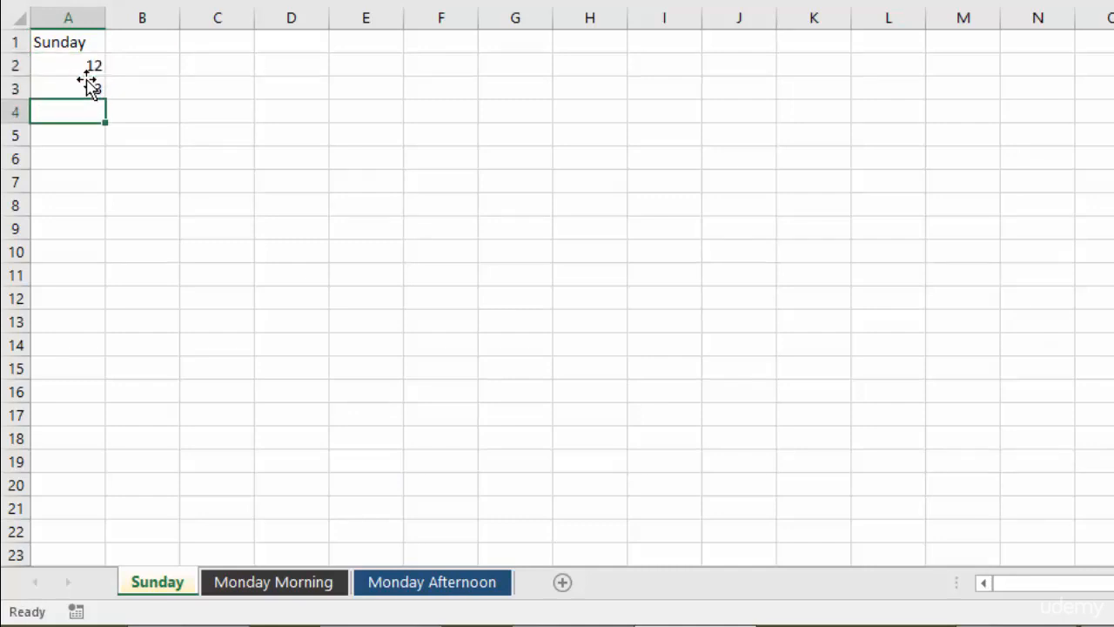
pyautogui.moveTo(81, 67); pyautogui.dragTo(105, 334)
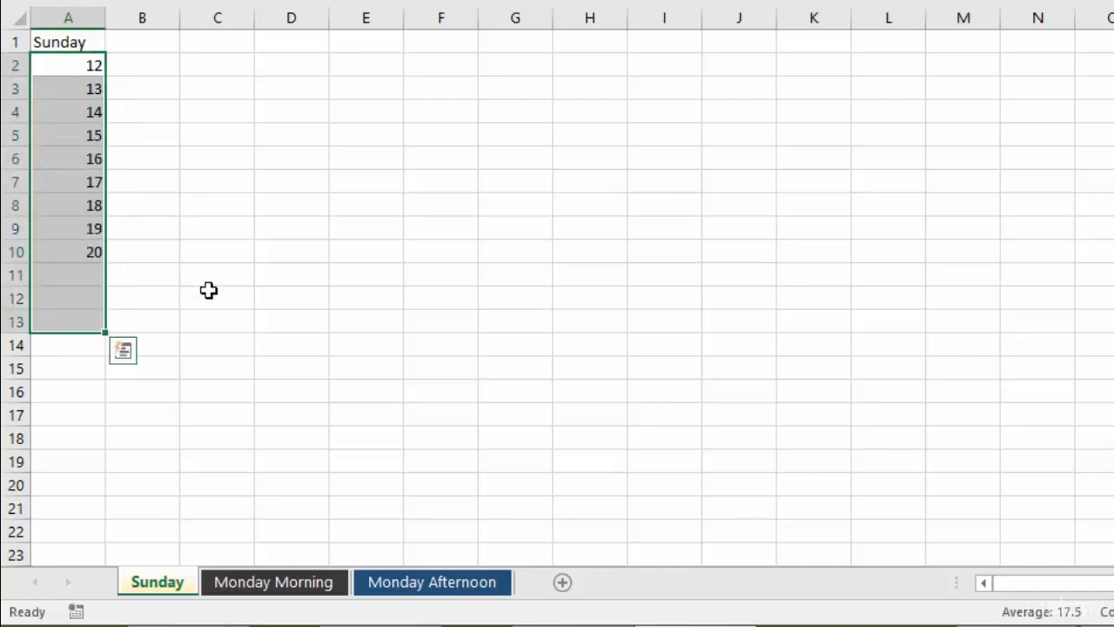
pyautogui.click(243, 241)
pyautogui.hotkey('ctrl', 'Home')
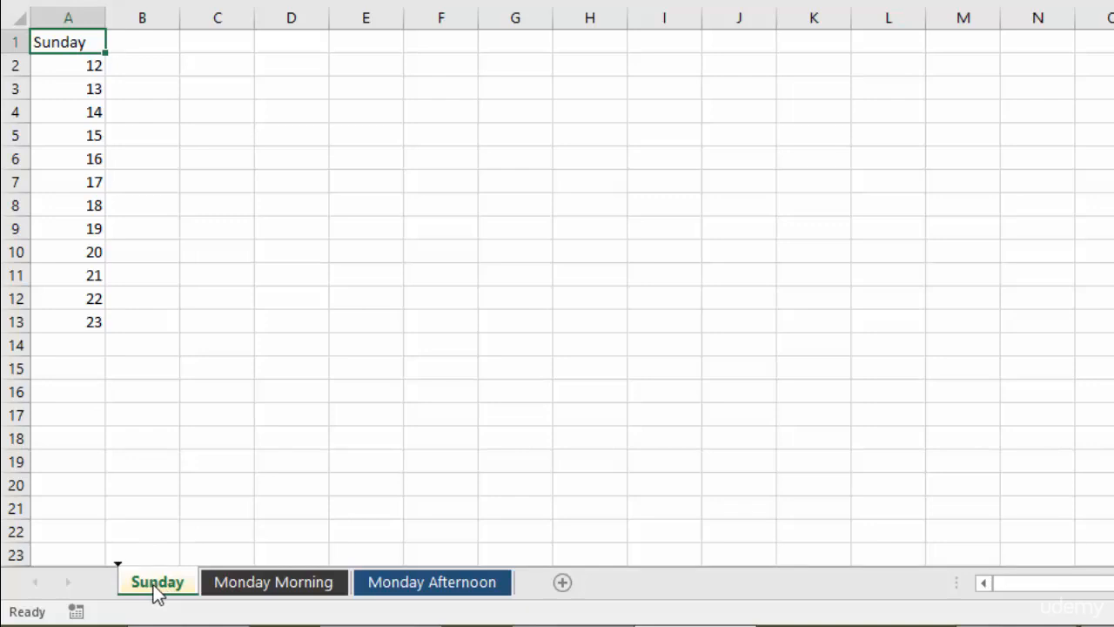
# Duplicate the Sunday worksheet directly after the original and compare the two sheets
pyautogui.moveTo(156, 591); pyautogui.dragTo(223, 591)
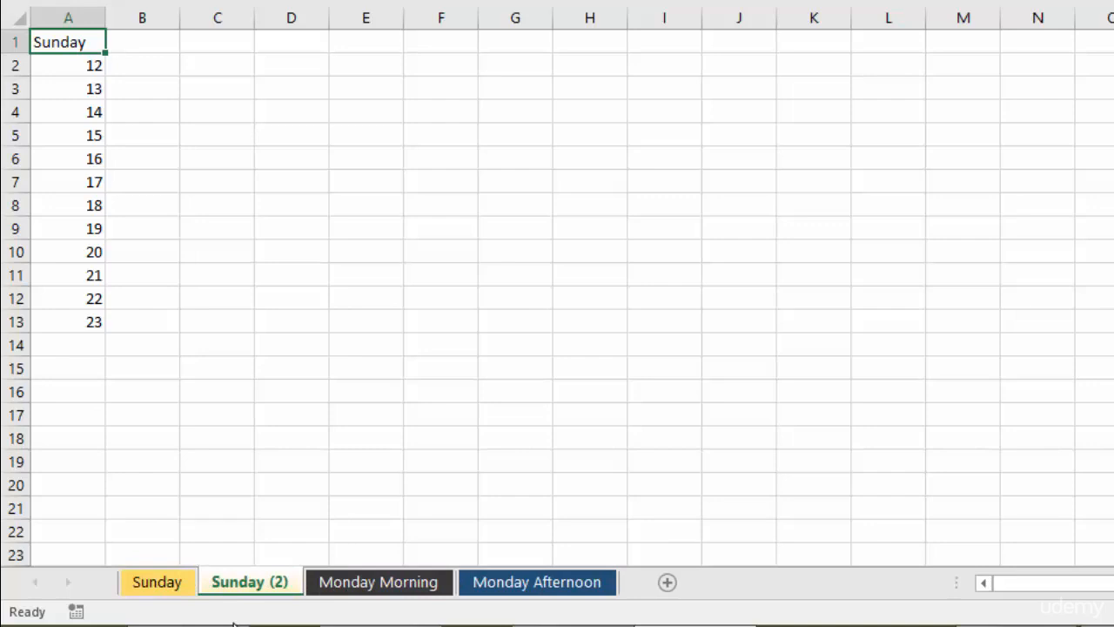
pyautogui.click(155, 585)
pyautogui.click(247, 582)
# Permanently delete the Sunday (2) copy placed beside the original Sunday worksheet
pyautogui.rightClick(247, 583)
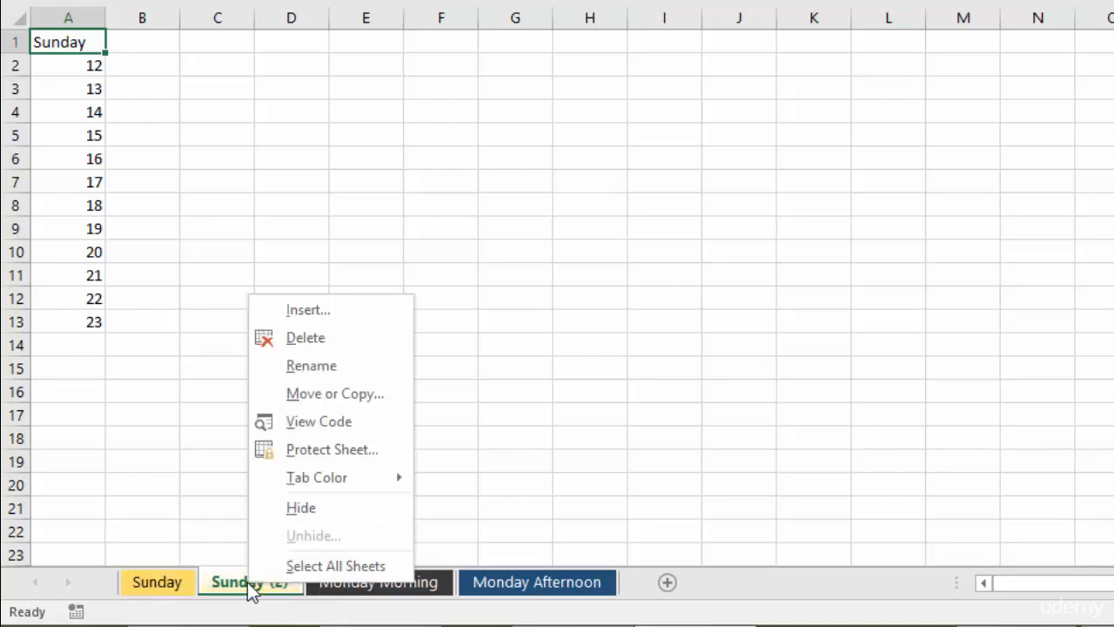
pyautogui.click(306, 337)
pyautogui.click(749, 276)
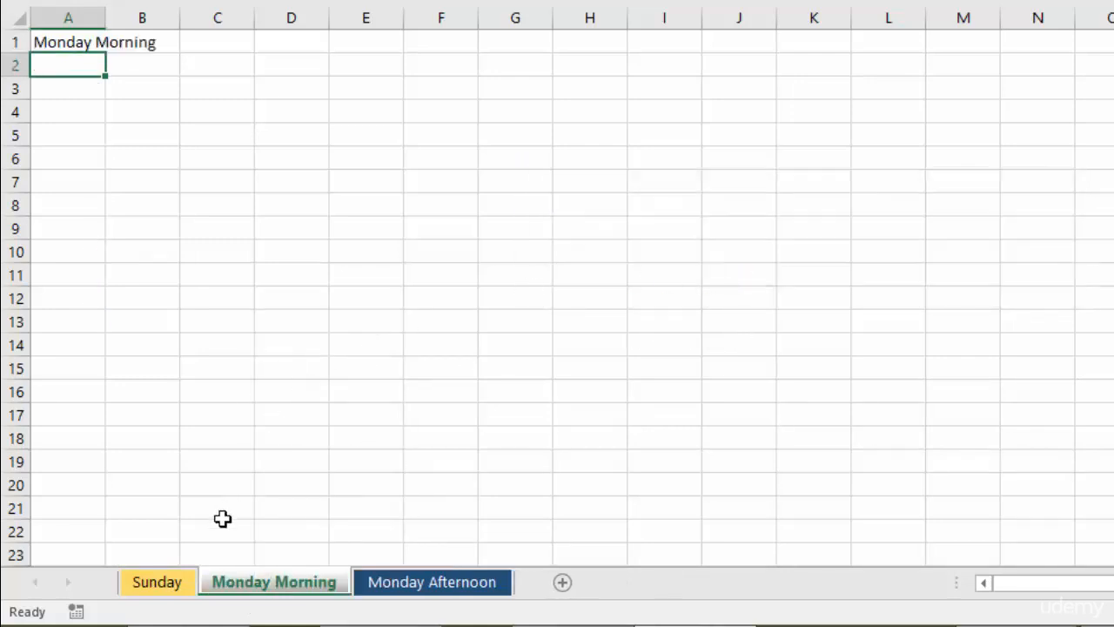
# Create a copy of the Sunday worksheet at the end of Book4 and switch back to the original
pyautogui.rightClick(150, 586)
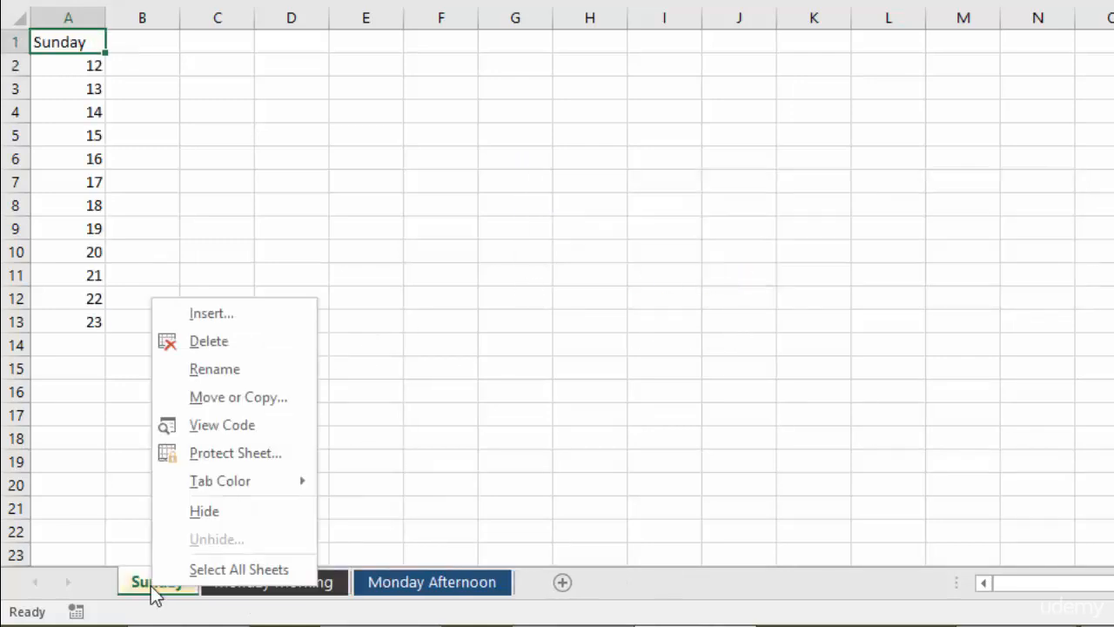
pyautogui.click(233, 399)
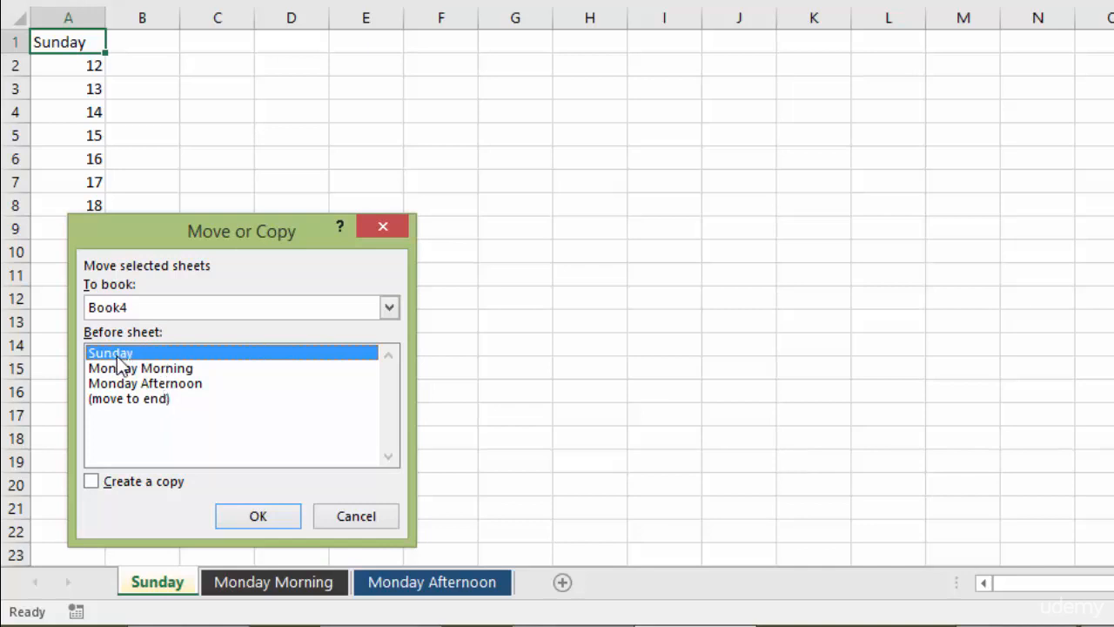
pyautogui.click(140, 398)
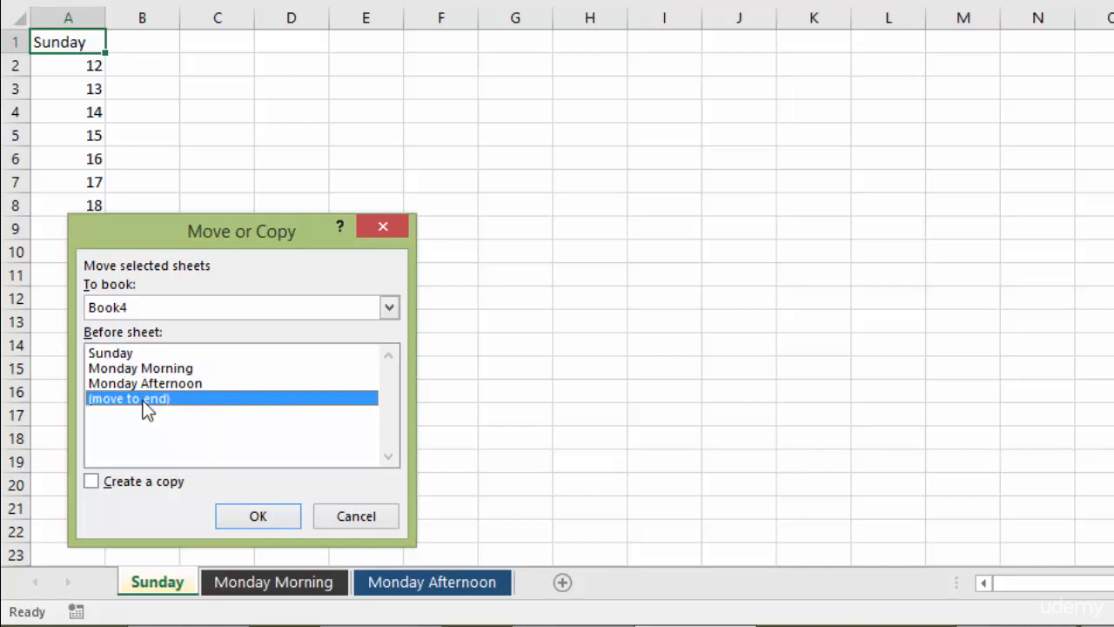
pyautogui.click(92, 484)
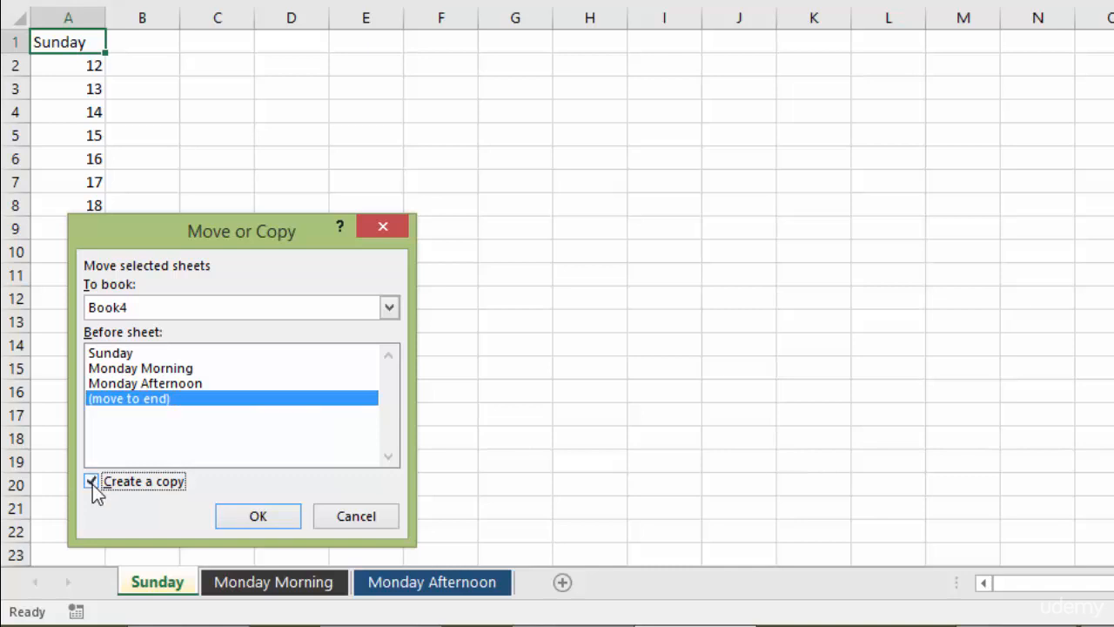
pyautogui.click(254, 517)
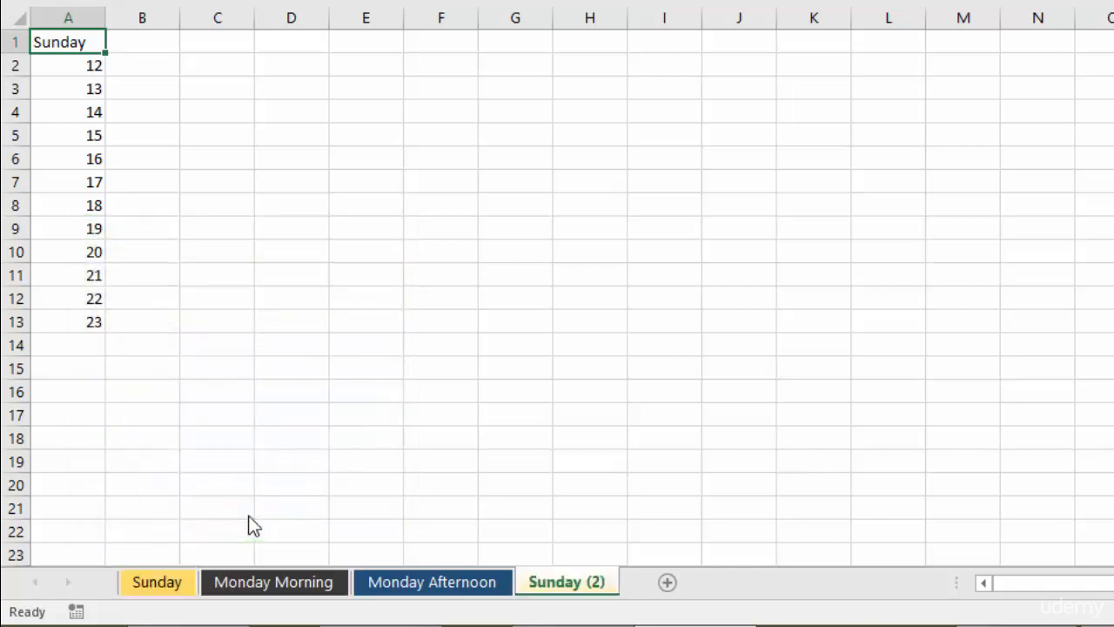
pyautogui.click(169, 588)
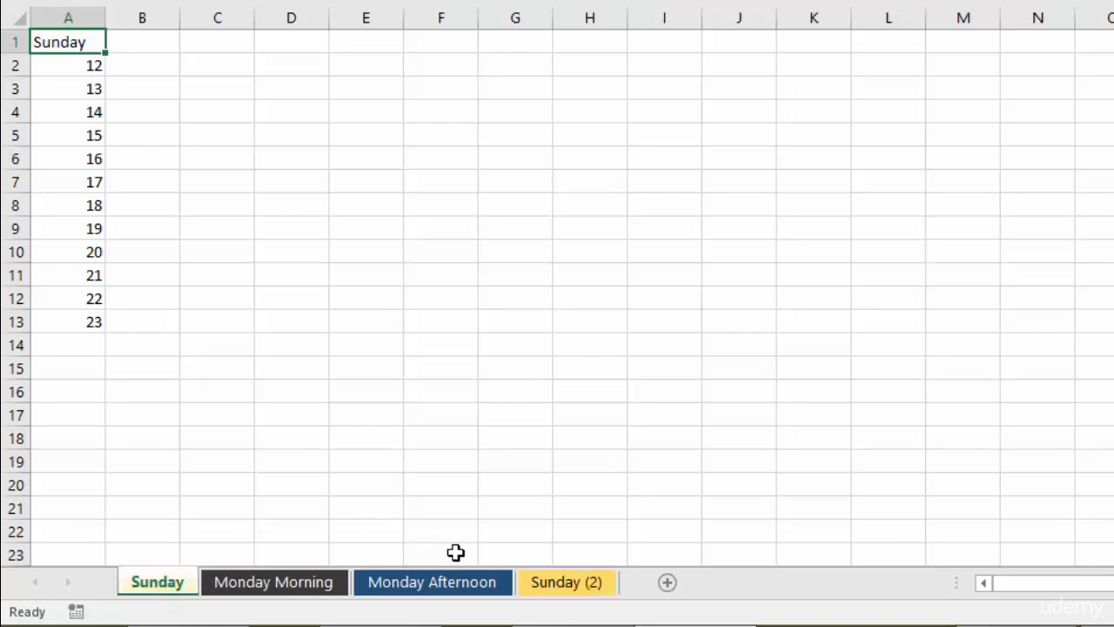
# Permanently delete the Sunday (2) worksheet from the end of Book4
pyautogui.click(556, 583)
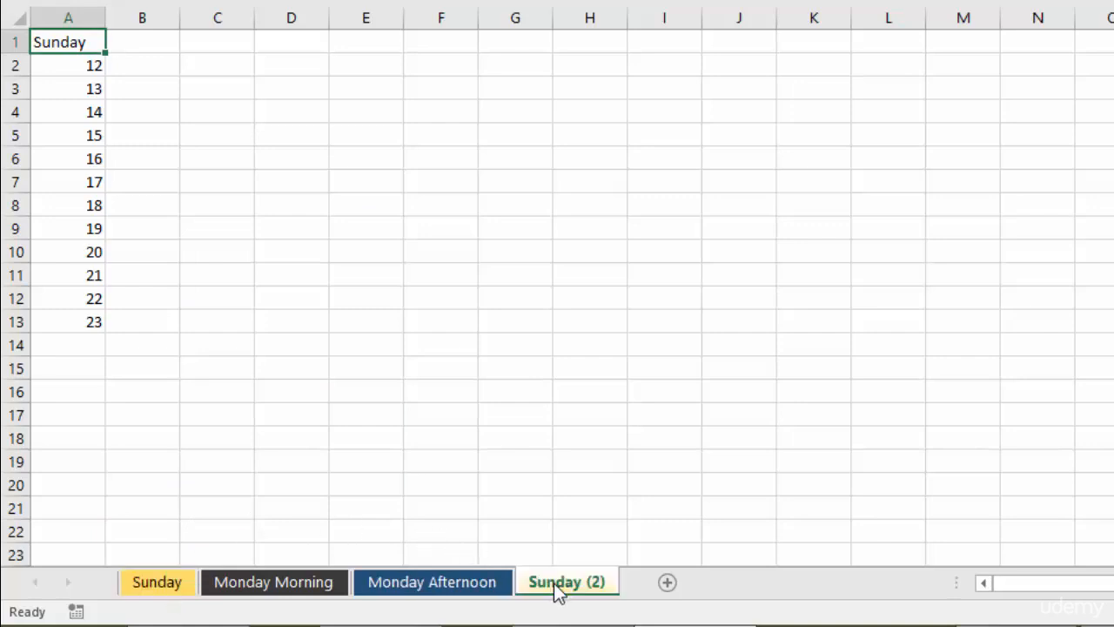
pyautogui.rightClick(604, 586)
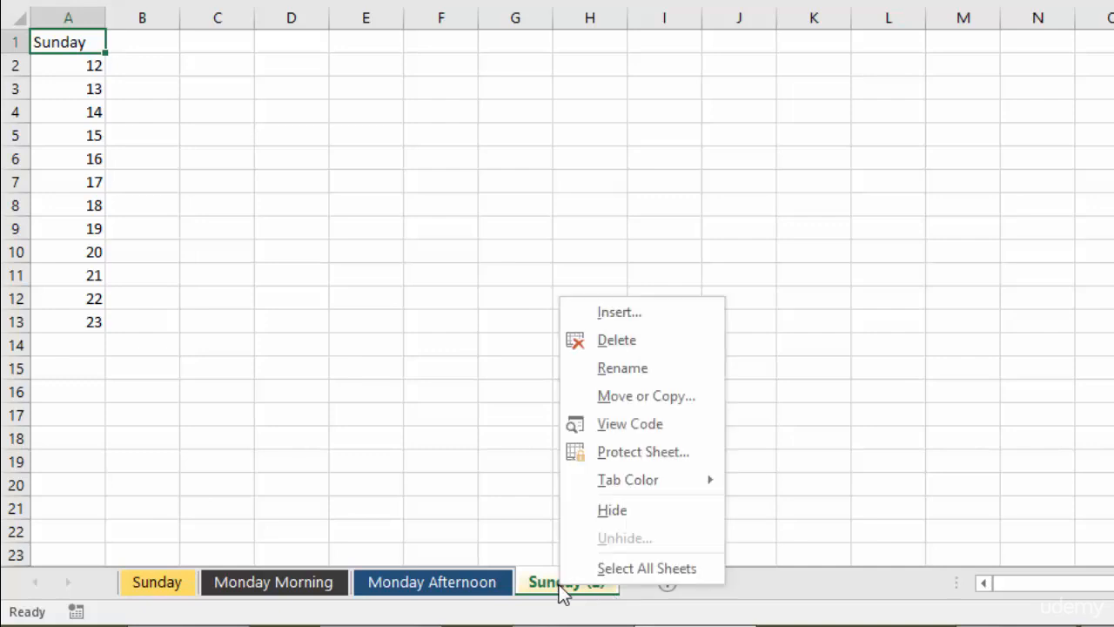
pyautogui.click(645, 343)
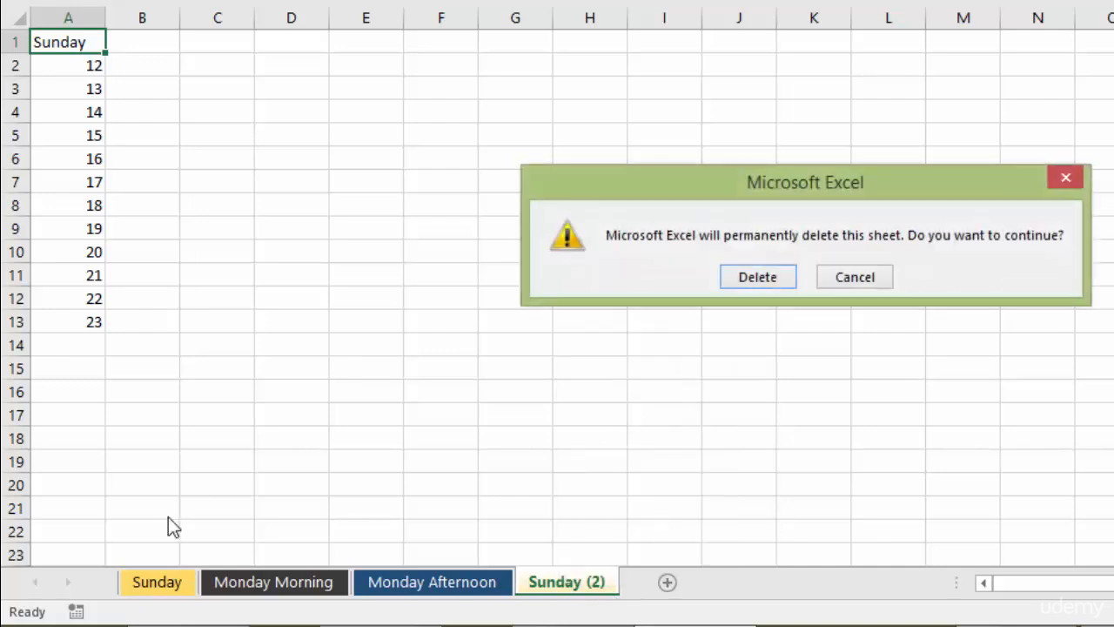
pyautogui.click(757, 277)
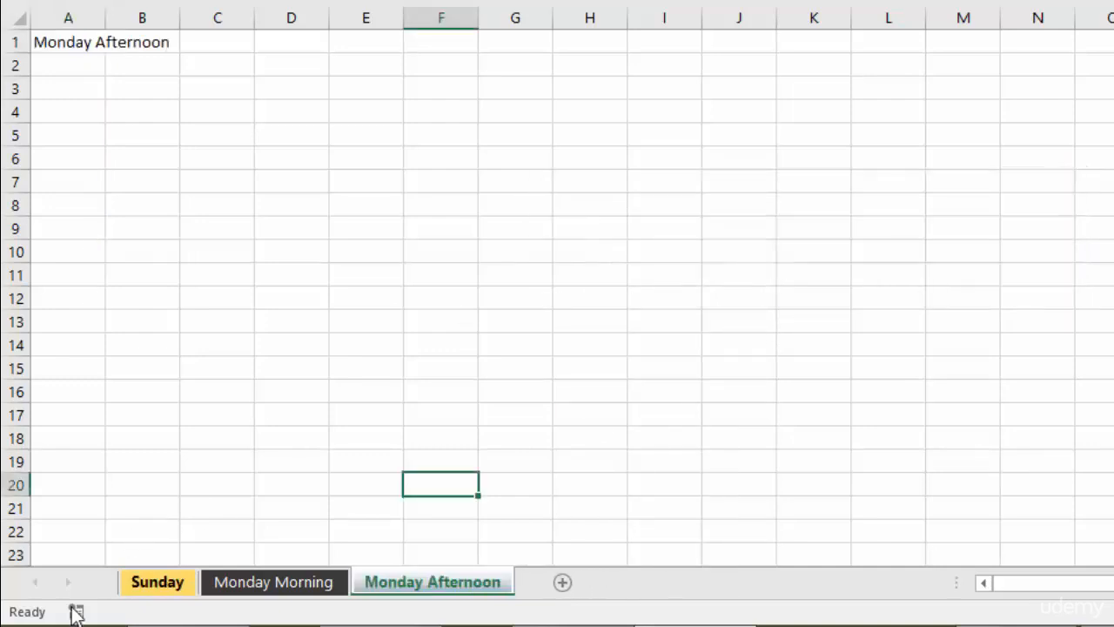
# Move the Sunday worksheet to the end of Book4 without copying it, and return it to the first position before Monday Morning
pyautogui.moveTo(151, 584)
pyautogui.mouseDown()
pyautogui.moveTo(528, 596)
pyautogui.moveTo(137, 599)
pyautogui.moveTo(128, 585)
pyautogui.mouseUp()
pyautogui.rightClick(166, 584)
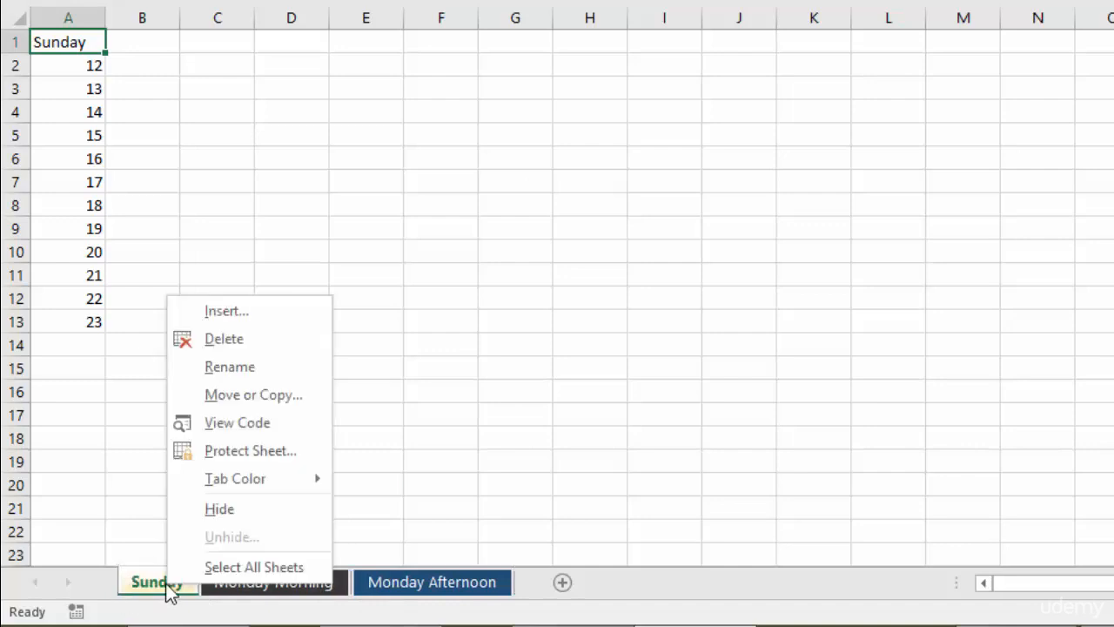
pyautogui.click(229, 396)
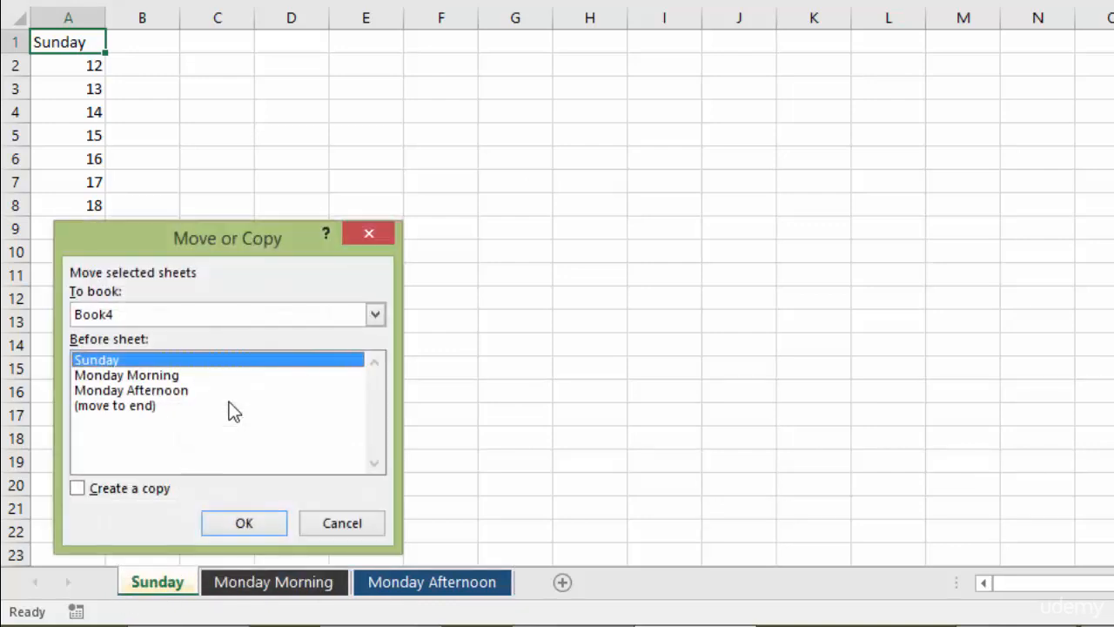
pyautogui.click(136, 407)
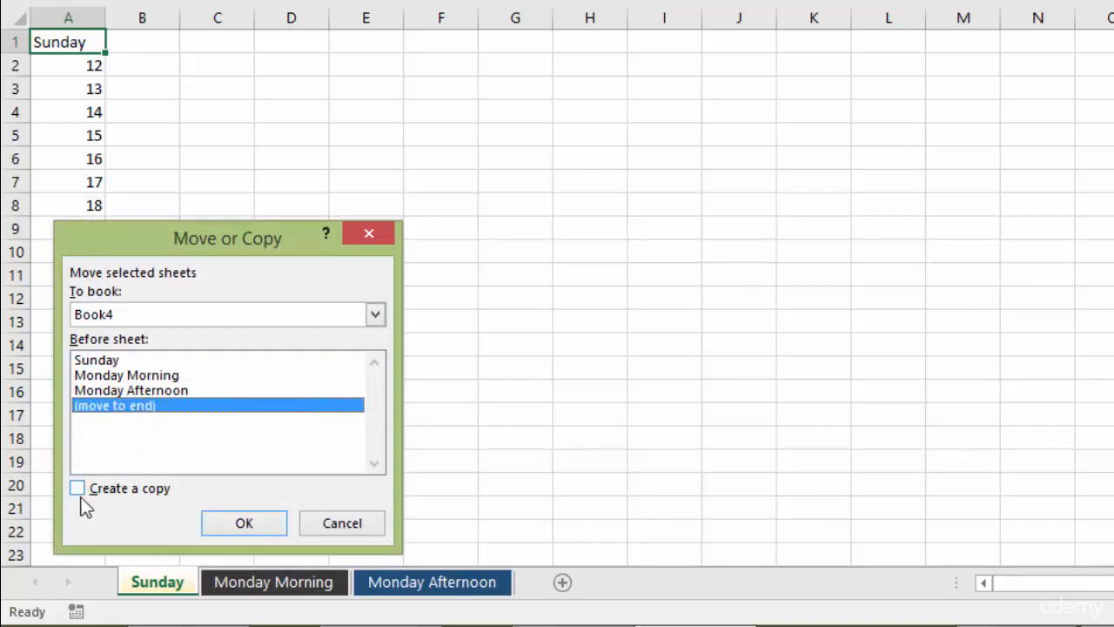
pyautogui.click(249, 525)
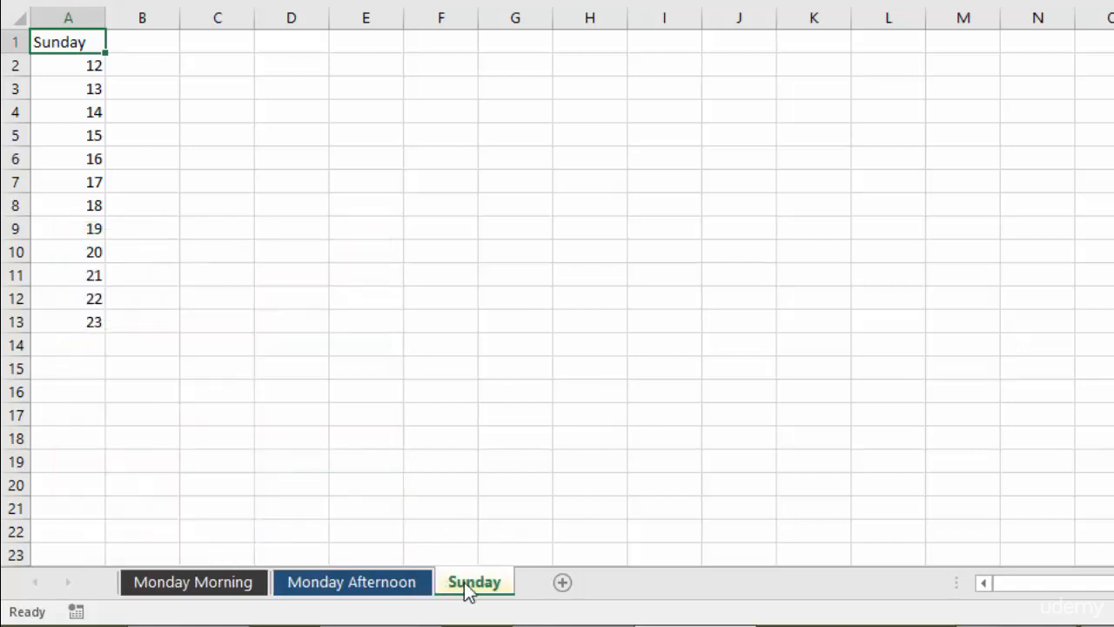
pyautogui.moveTo(487, 588)
pyautogui.mouseDown()
pyautogui.moveTo(114, 590)
pyautogui.moveTo(124, 592)
pyautogui.mouseUp()
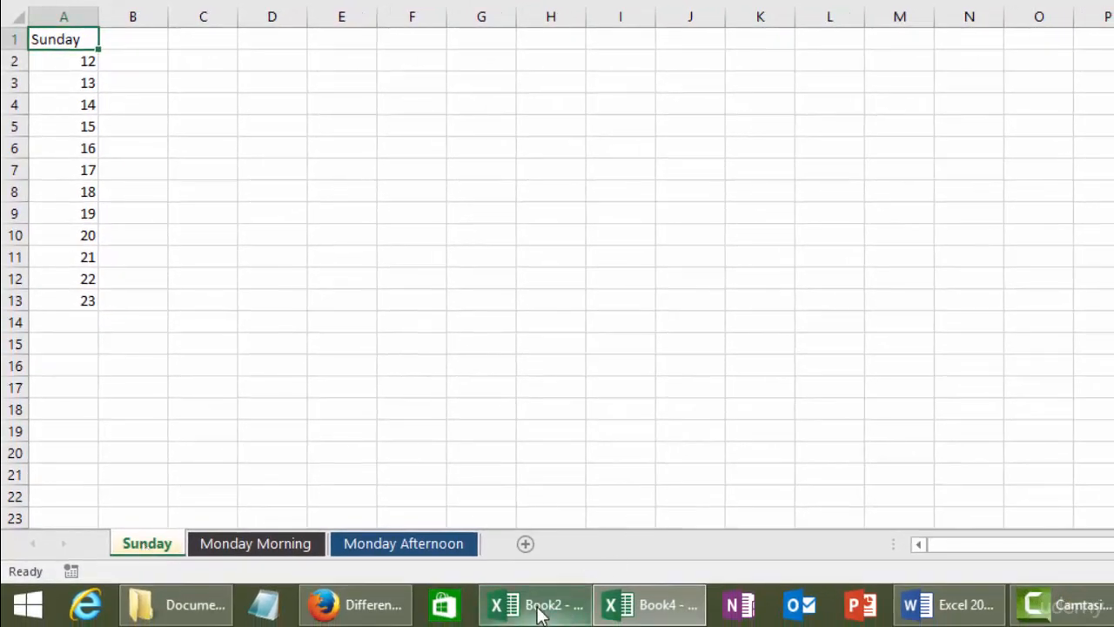
# Look at the open Book2 workbook and create a copy of Book4's Sunday worksheet in it, placed before Sheet1
pyautogui.click(535, 613)
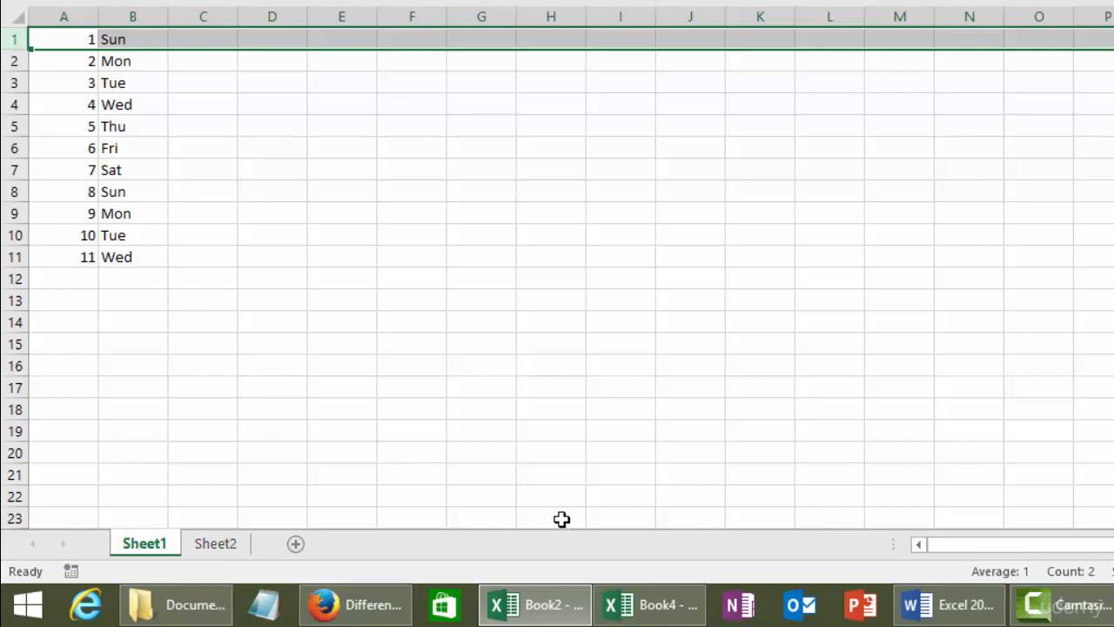
pyautogui.click(666, 620)
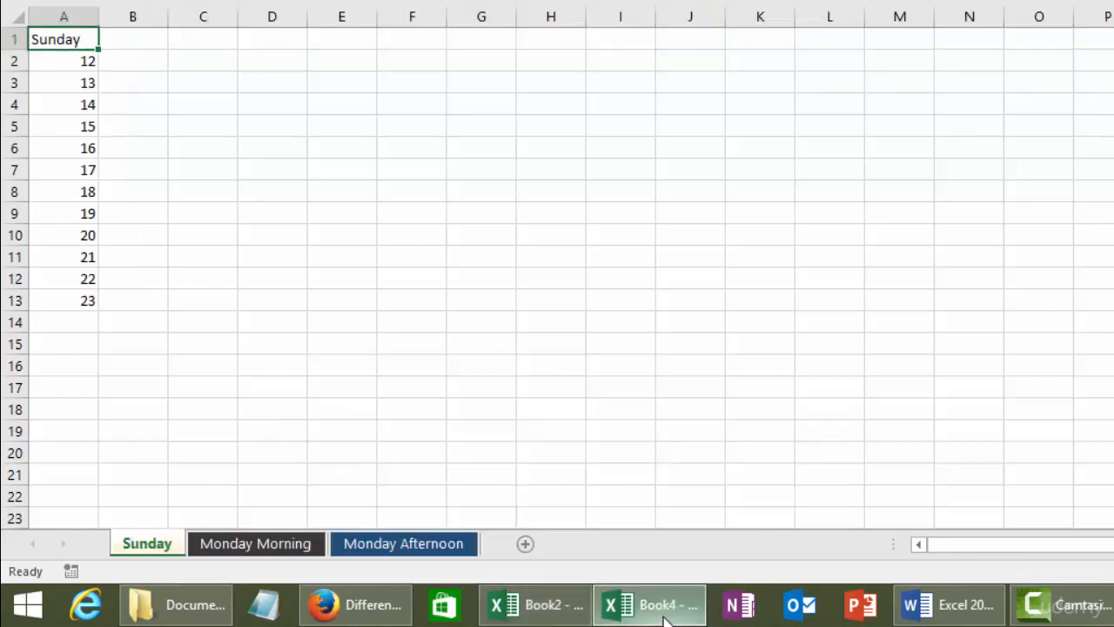
pyautogui.rightClick(139, 544)
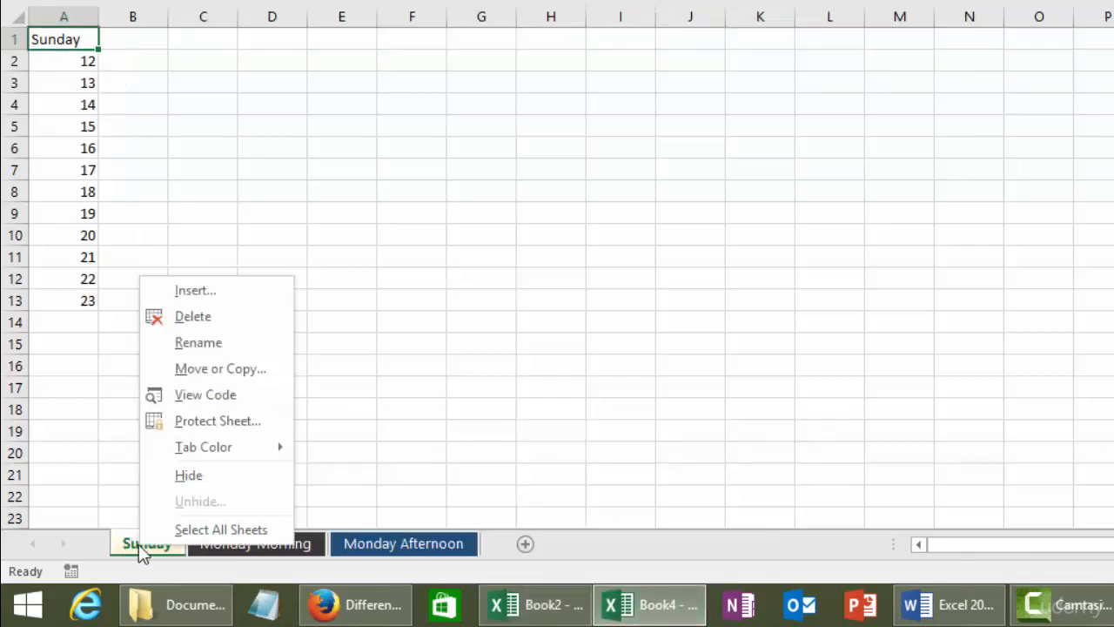
pyautogui.click(229, 372)
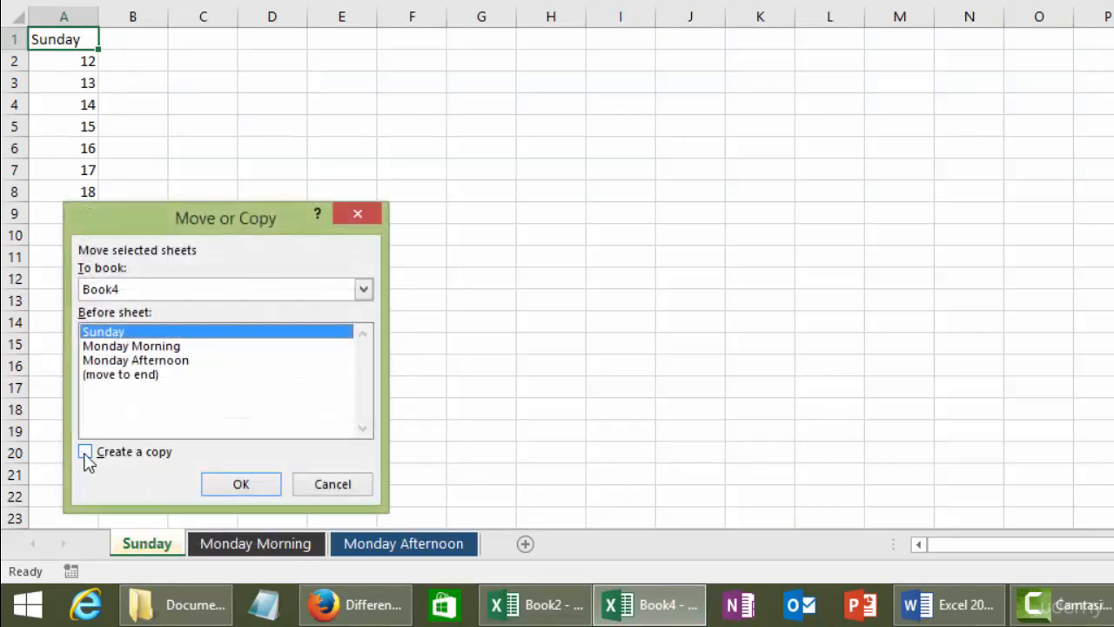
pyautogui.click(84, 452)
pyautogui.click(363, 289)
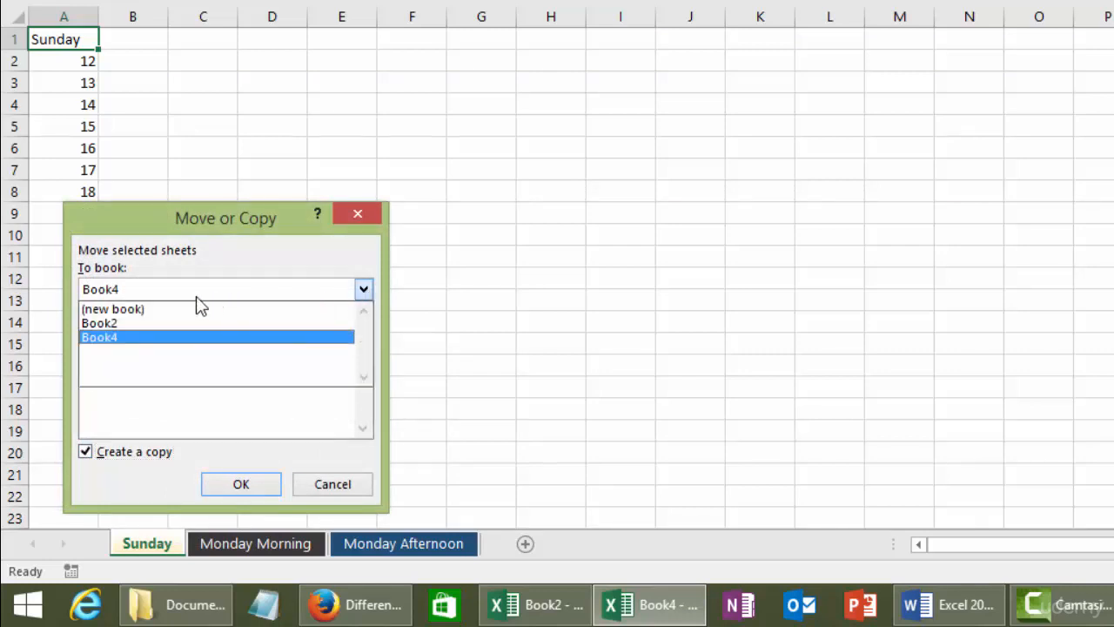
pyautogui.click(105, 334)
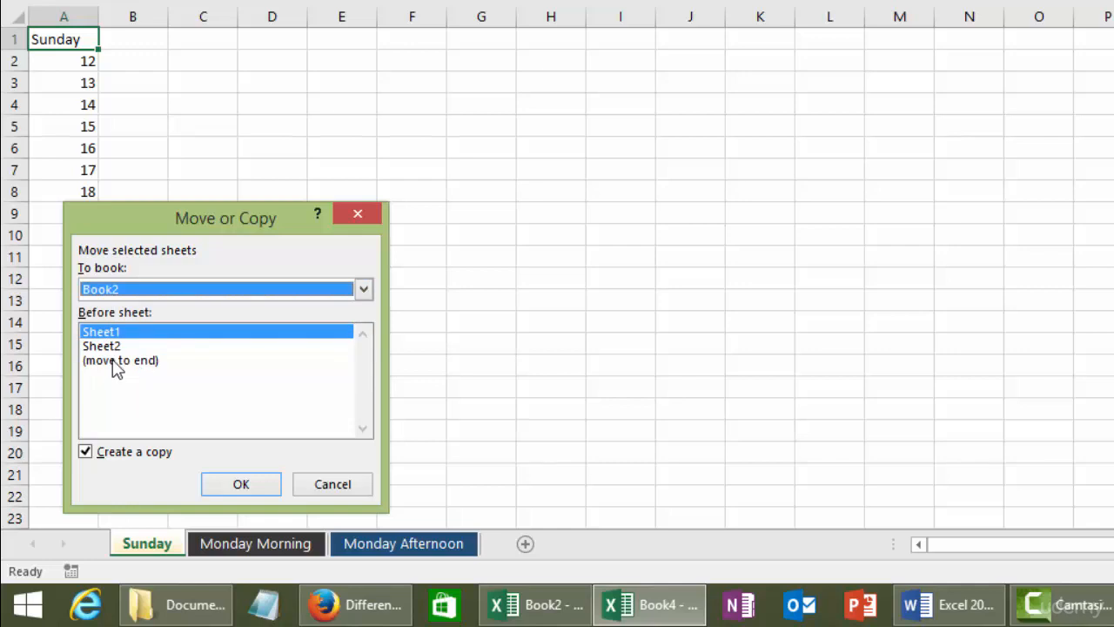
pyautogui.click(113, 335)
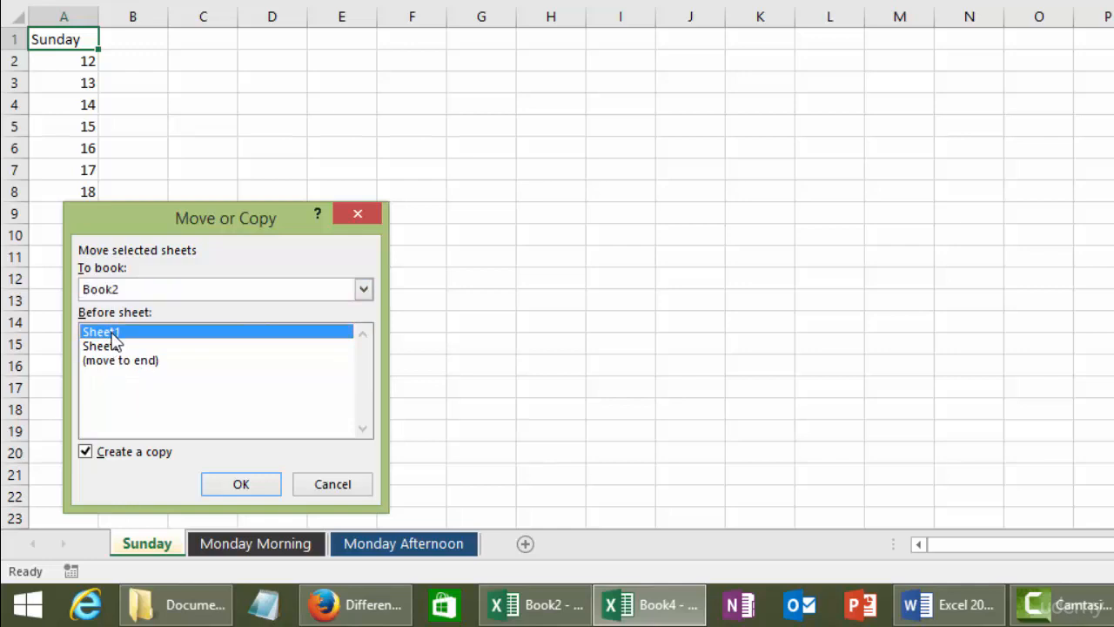
pyautogui.click(249, 486)
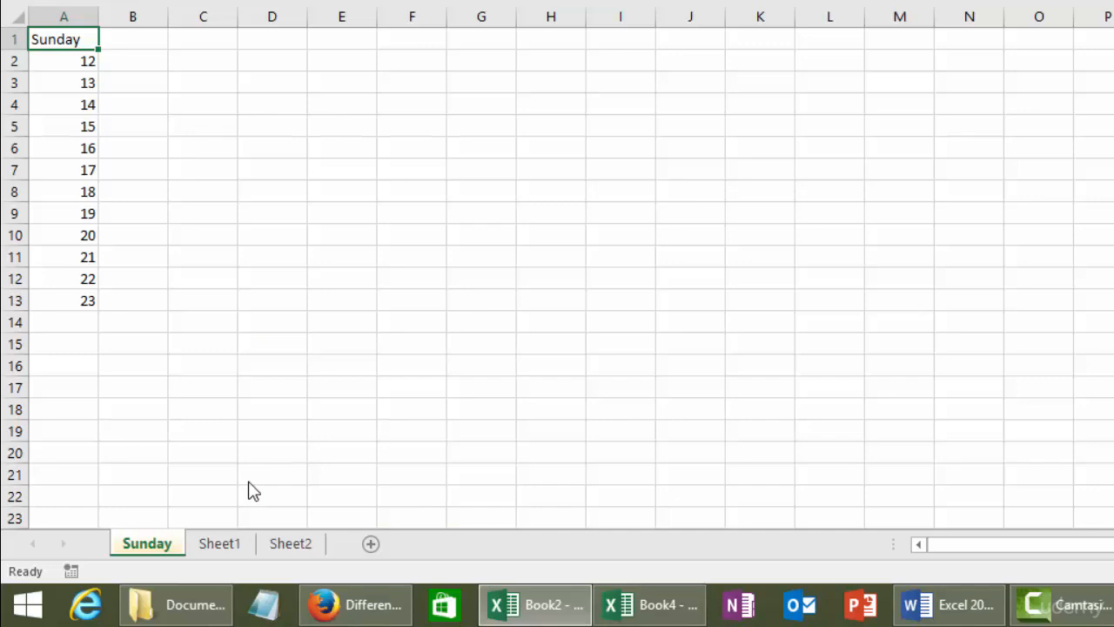
# Compare the copied Sunday worksheet with Sheet1 in Book2 and switch back to Book4
pyautogui.keyDown('ctrl'); pyautogui.click(202, 543); pyautogui.keyUp('ctrl')
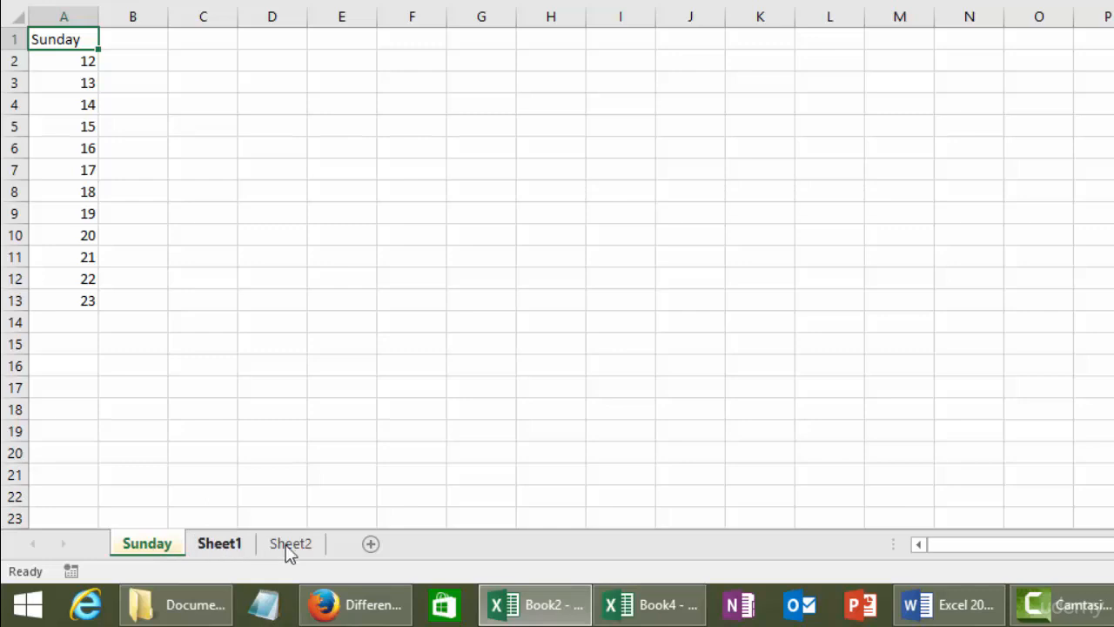
pyautogui.click(225, 544)
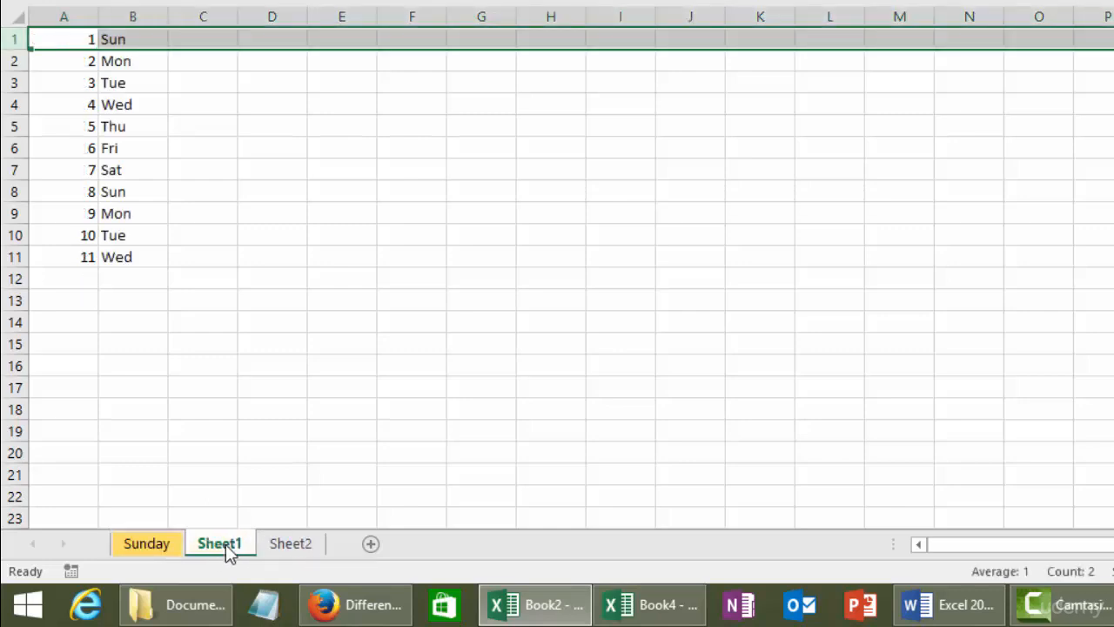
pyautogui.click(137, 549)
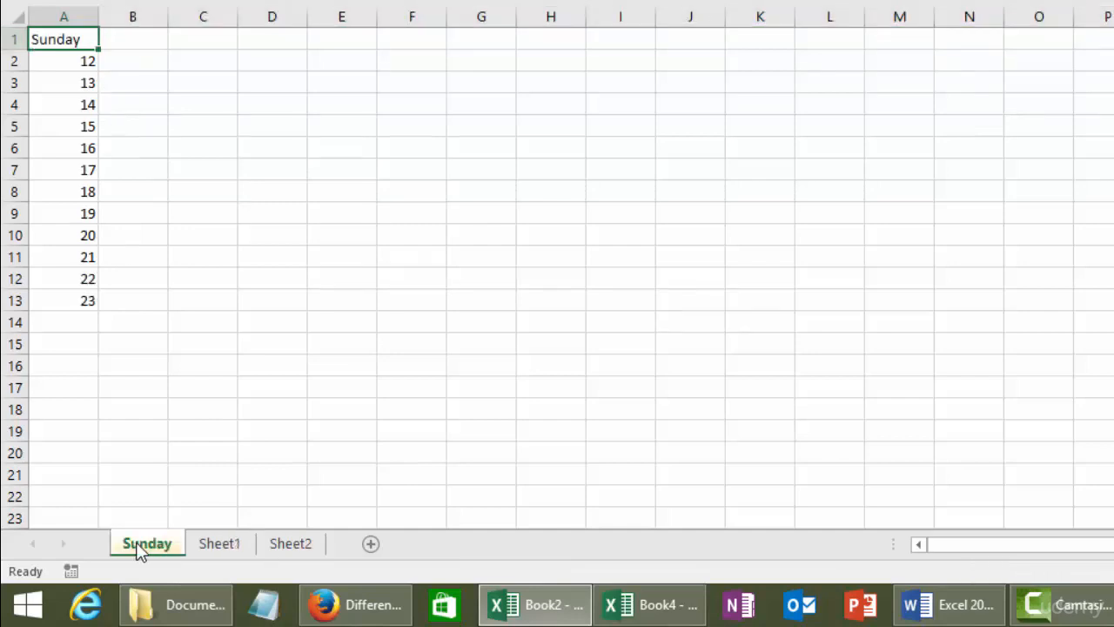
pyautogui.click(655, 609)
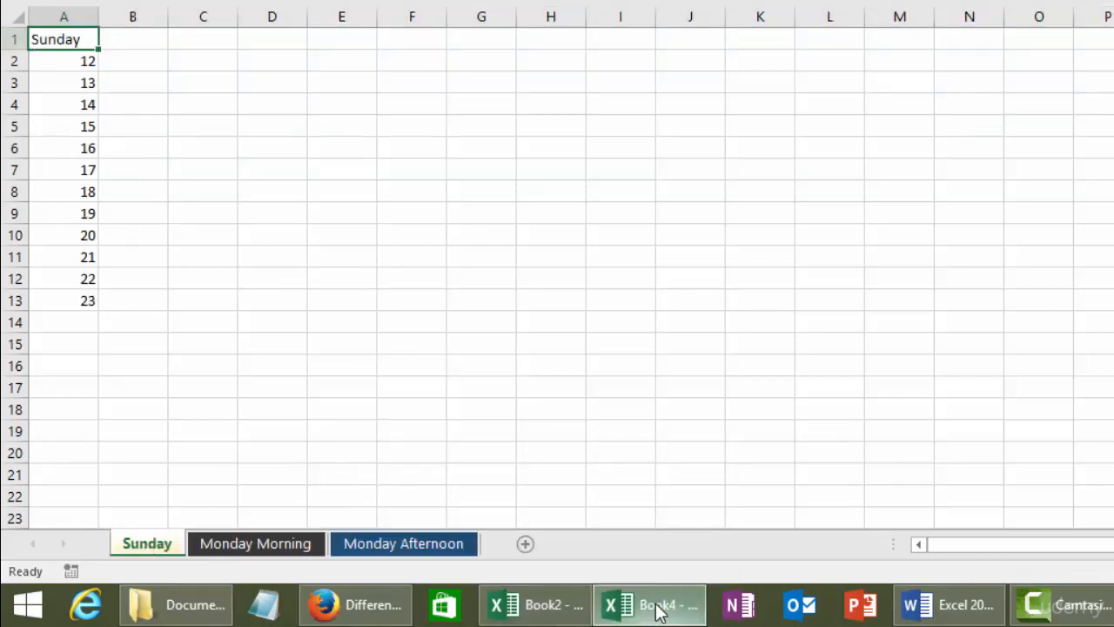
# Preview the Family budget (monthly) template among the sheet types available for insertion, and close without inserting it
pyautogui.rightClick(143, 543)
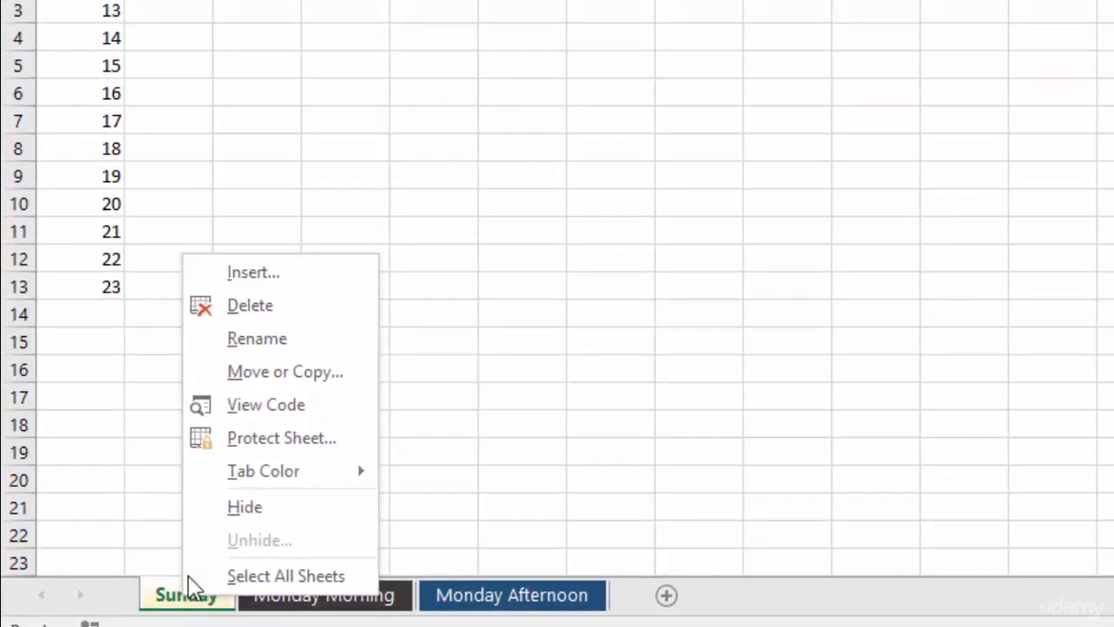
pyautogui.click(254, 272)
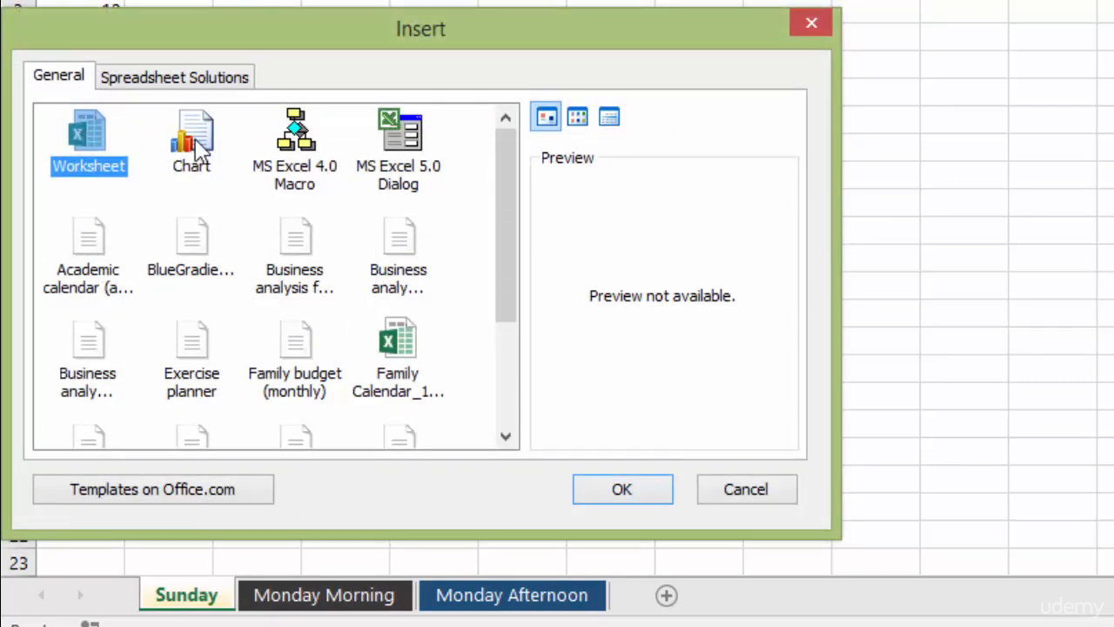
pyautogui.click(298, 352)
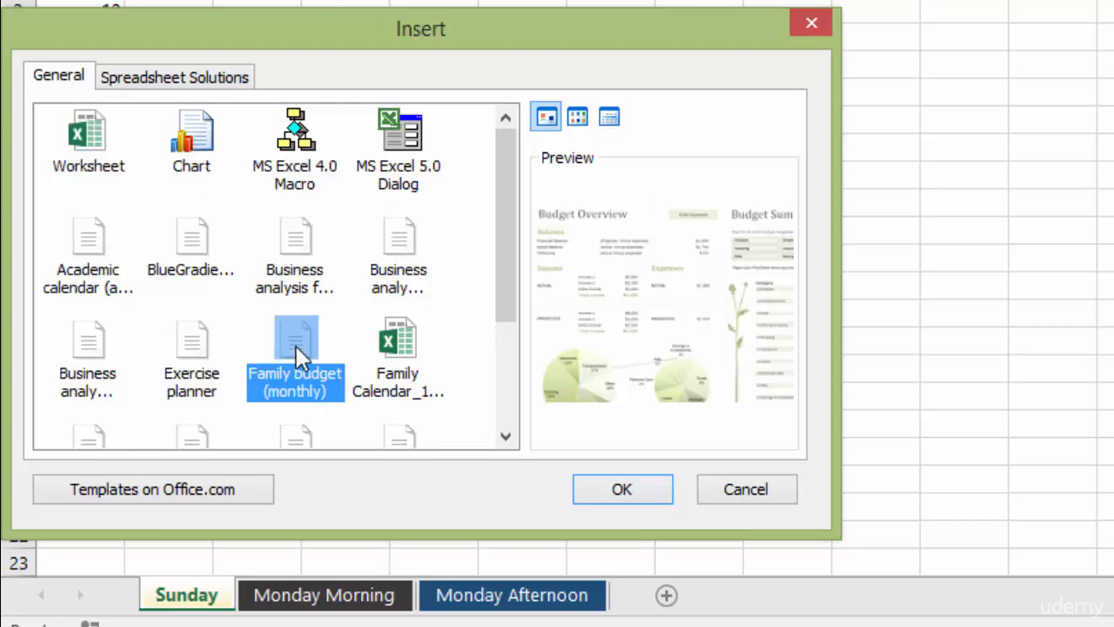
pyautogui.click(742, 488)
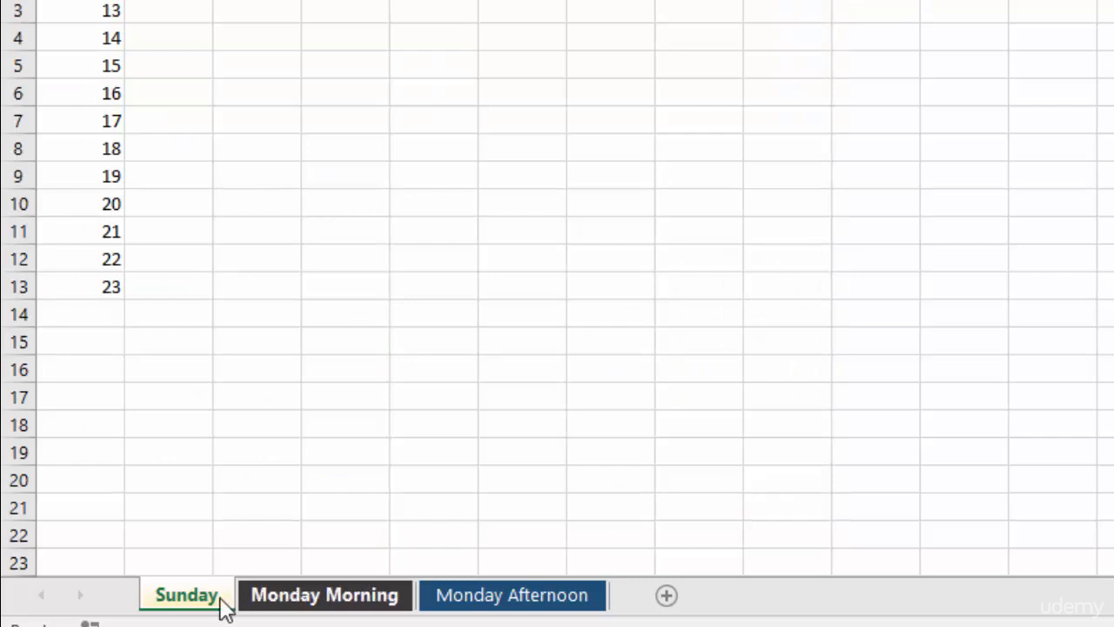
# View the sheet protection options for the Sunday worksheet and dismiss them without applying protection
pyautogui.rightClick(192, 601)
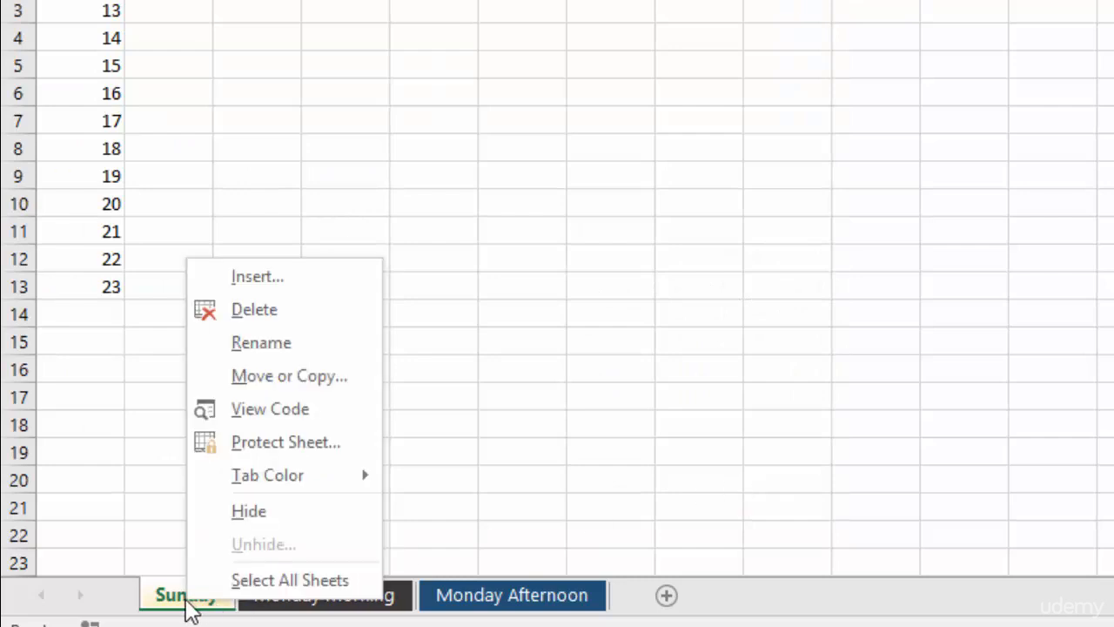
pyautogui.click(283, 443)
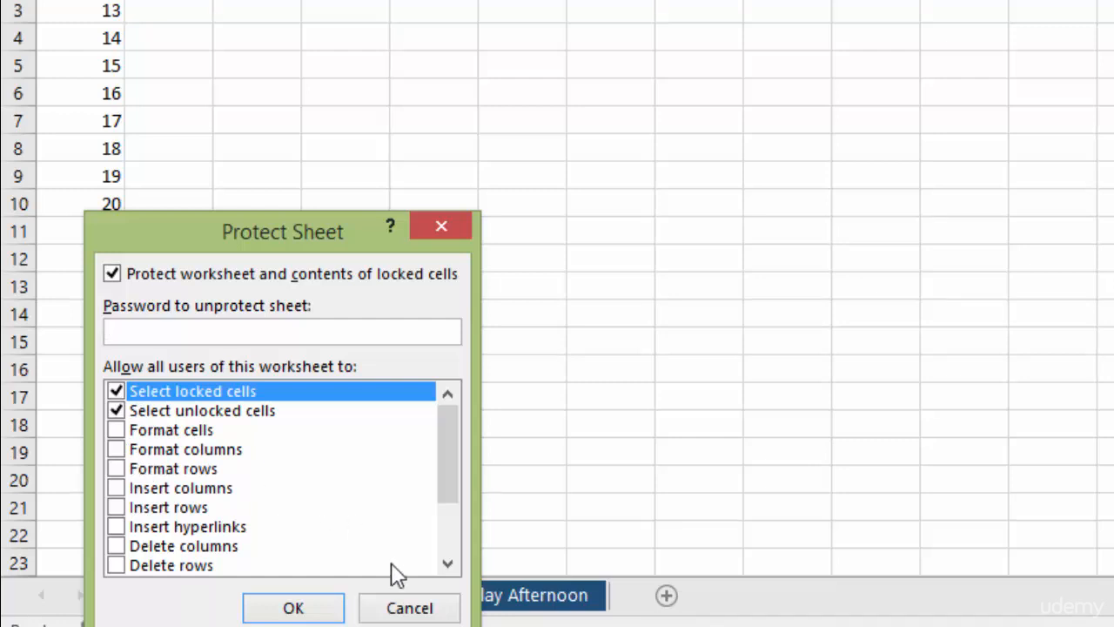
pyautogui.click(408, 608)
# Hide the Sunday worksheet in Book4
pyautogui.rightClick(187, 599)
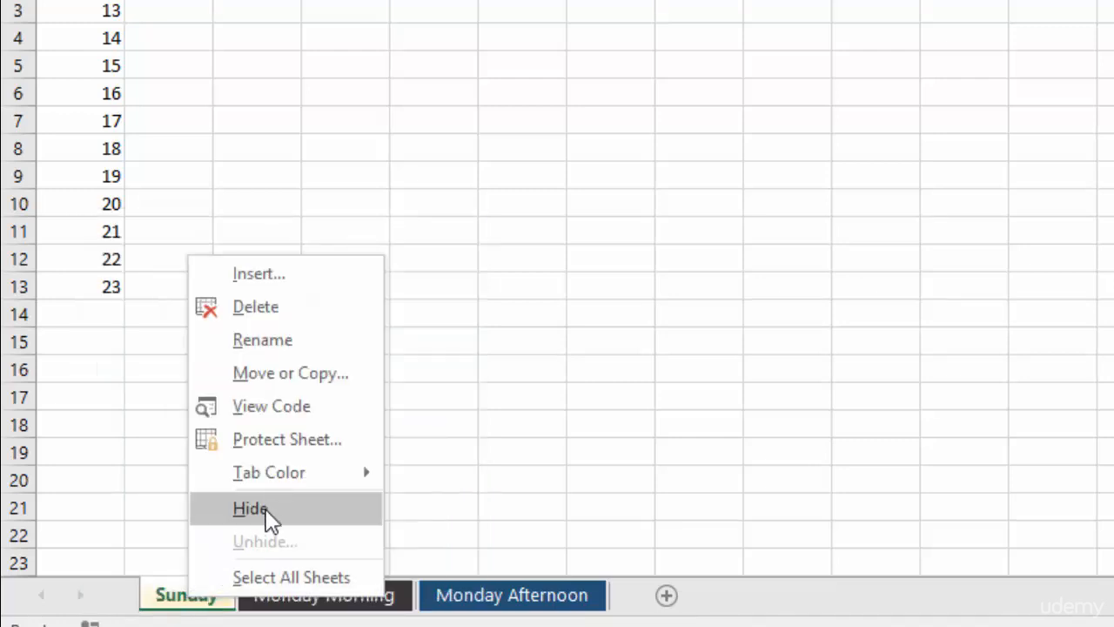
pyautogui.click(226, 604)
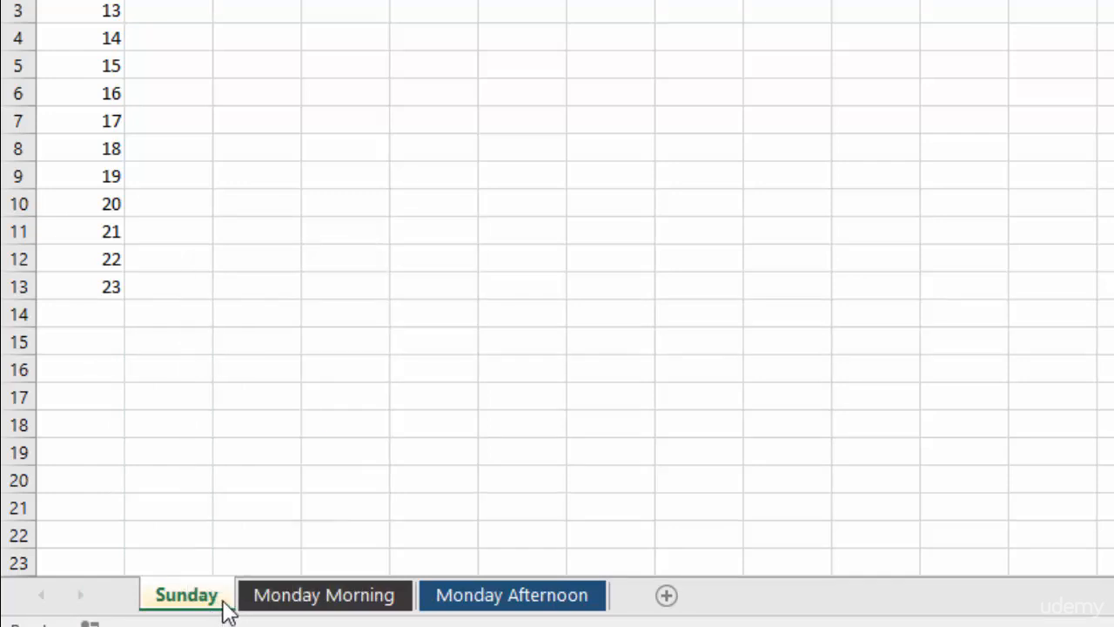
pyautogui.rightClick(218, 597)
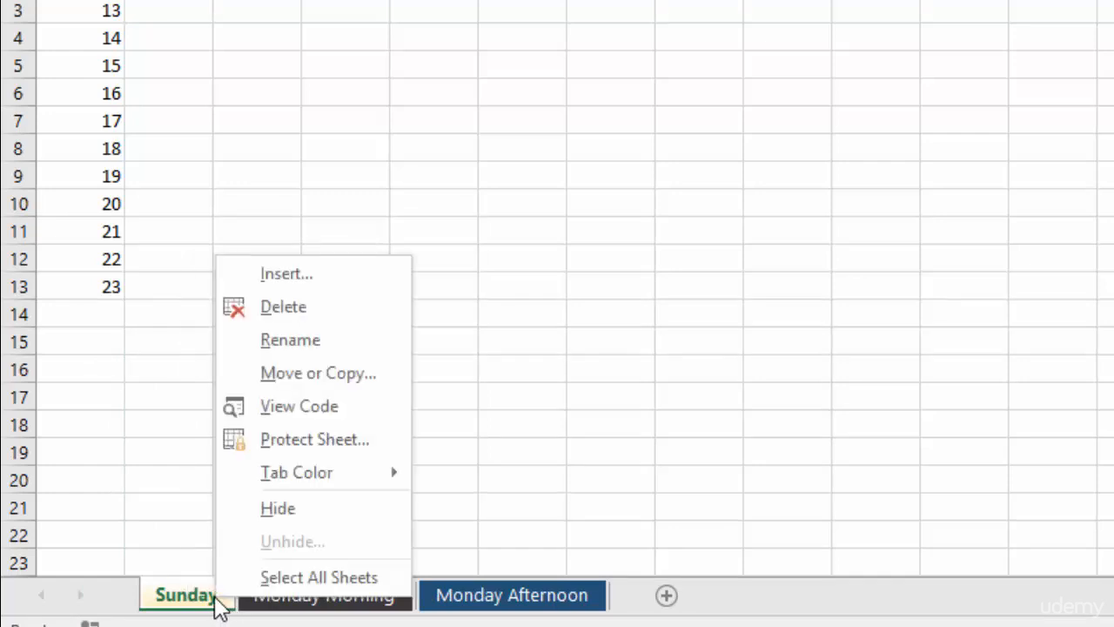
pyautogui.click(301, 510)
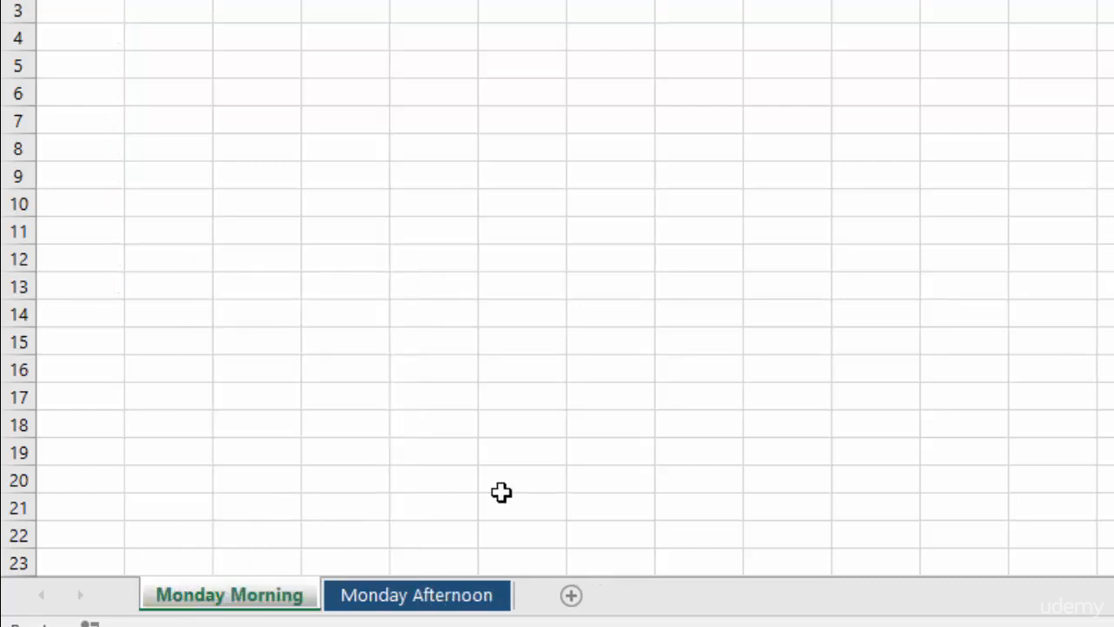
# Unhide the Sunday worksheet in Book4
pyautogui.rightClick(238, 607)
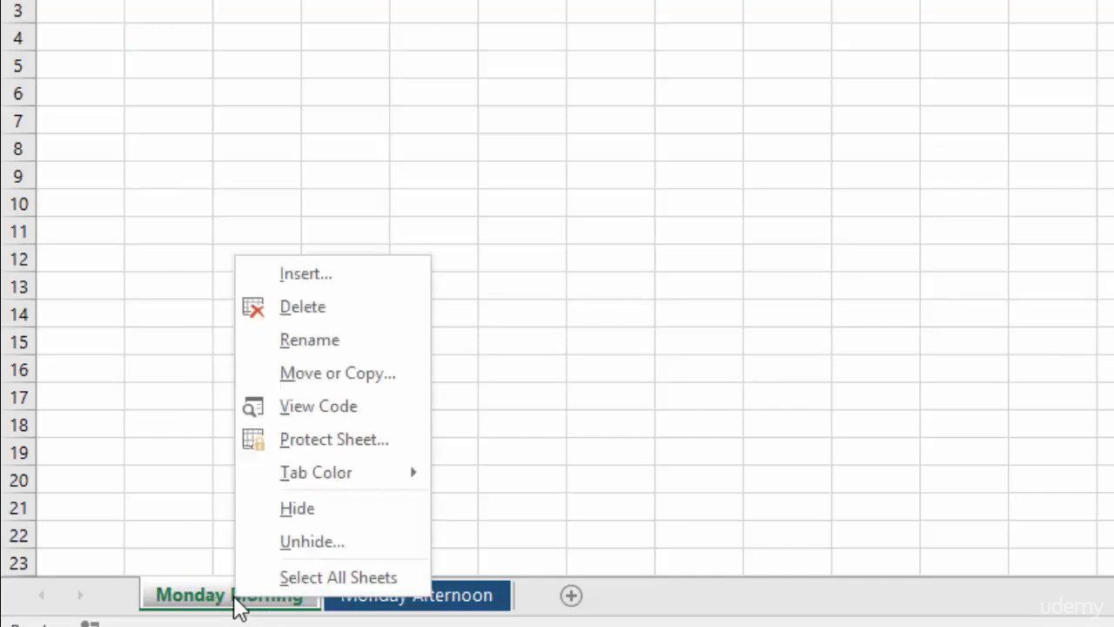
pyautogui.click(309, 543)
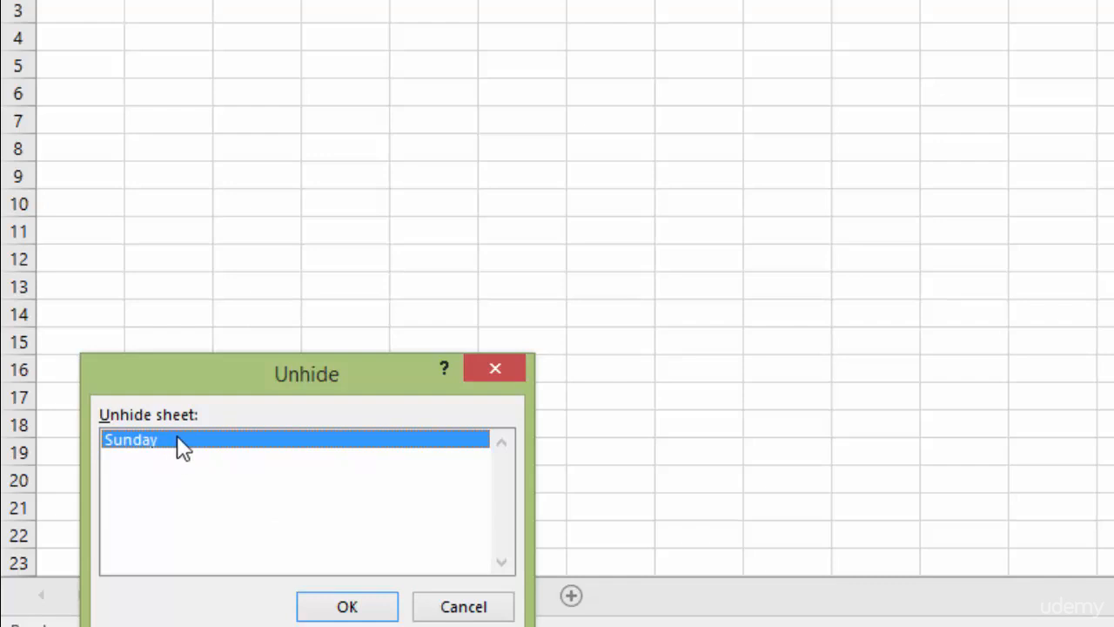
pyautogui.click(373, 608)
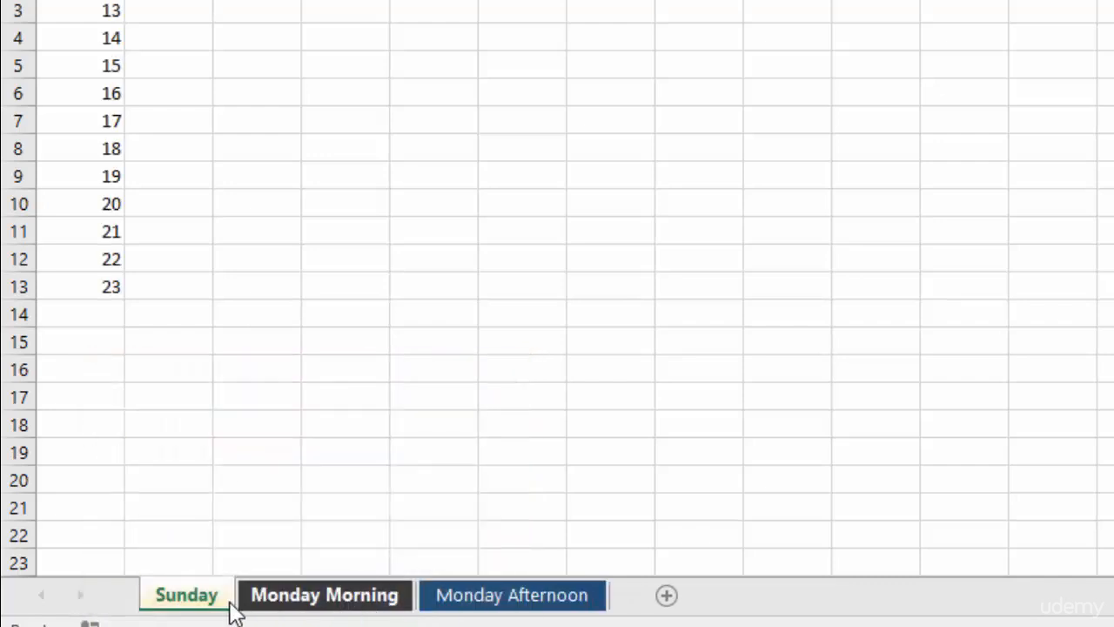